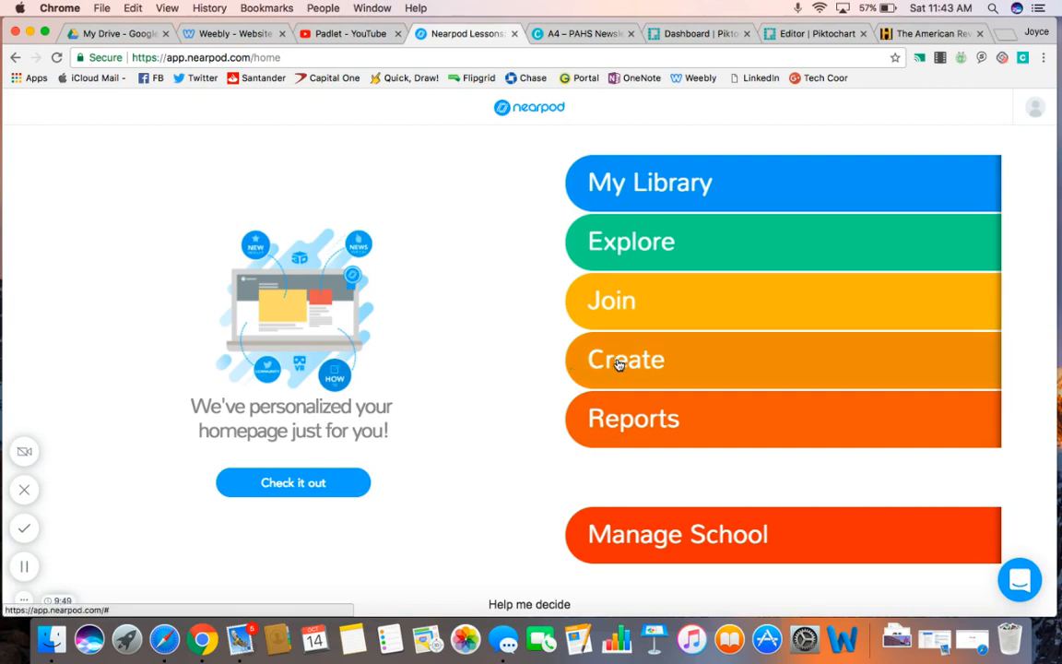
Create a new lesson and title it "Battles of the American Revolution"
click(619, 364)
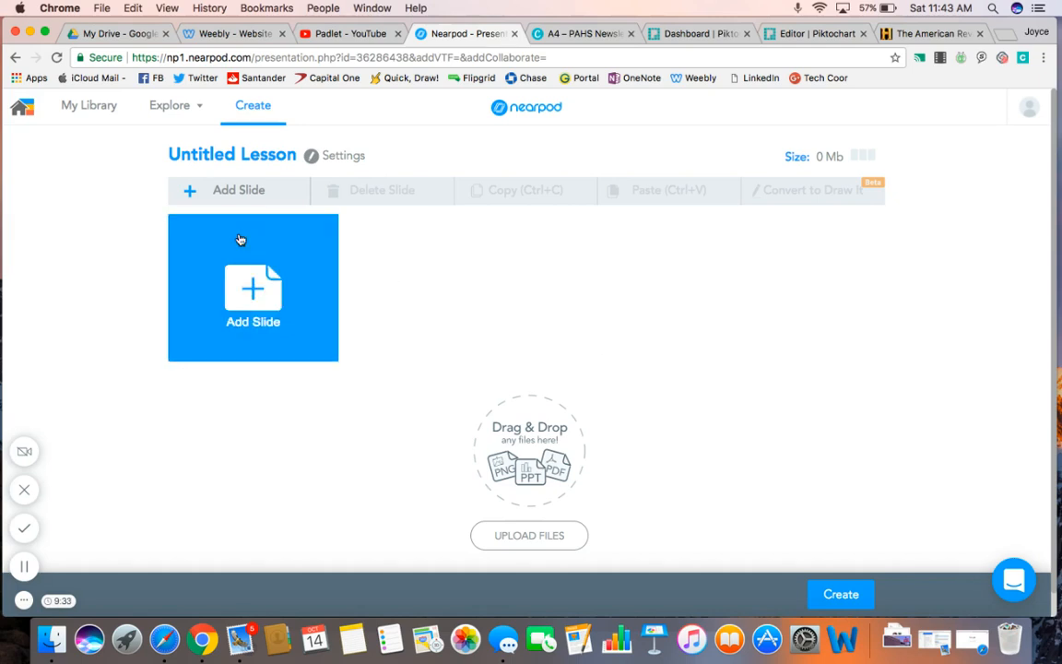
click(220, 155)
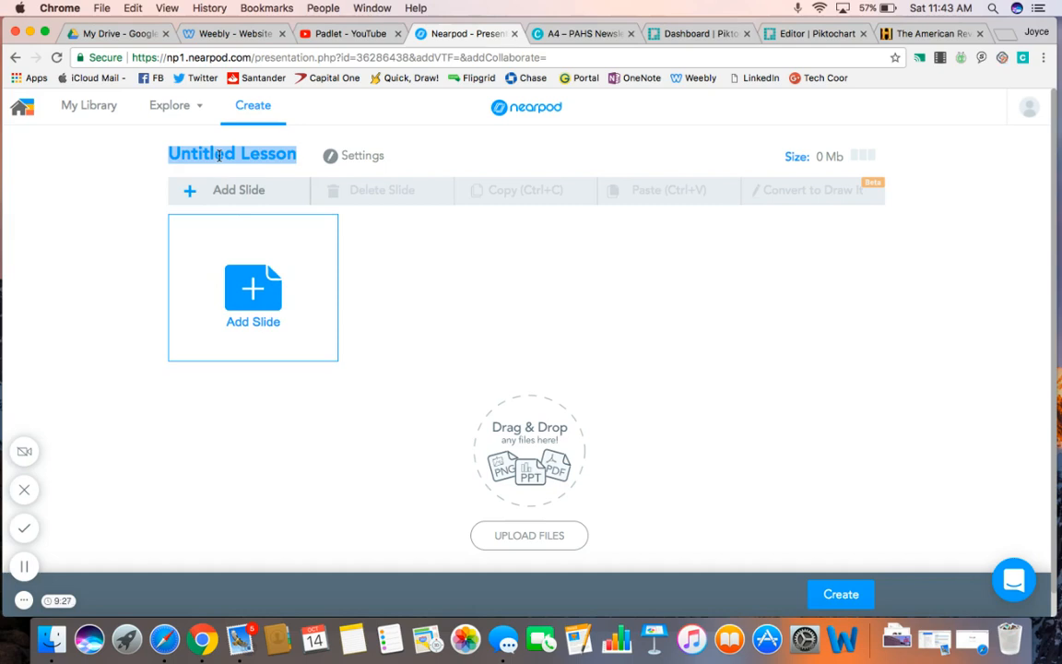
text(B)
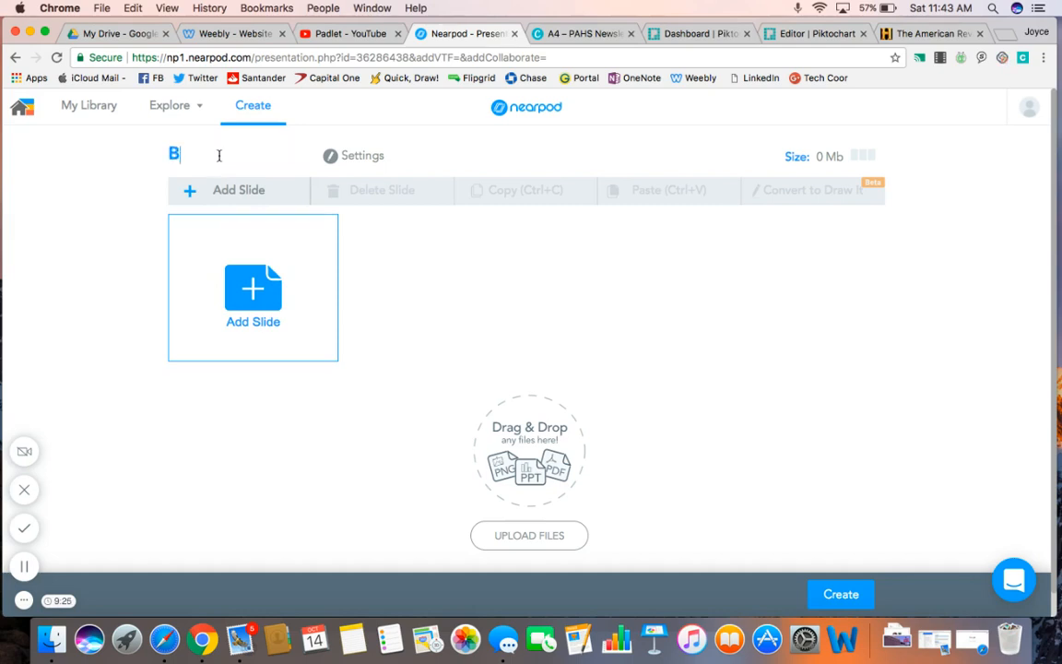
text(attles of)
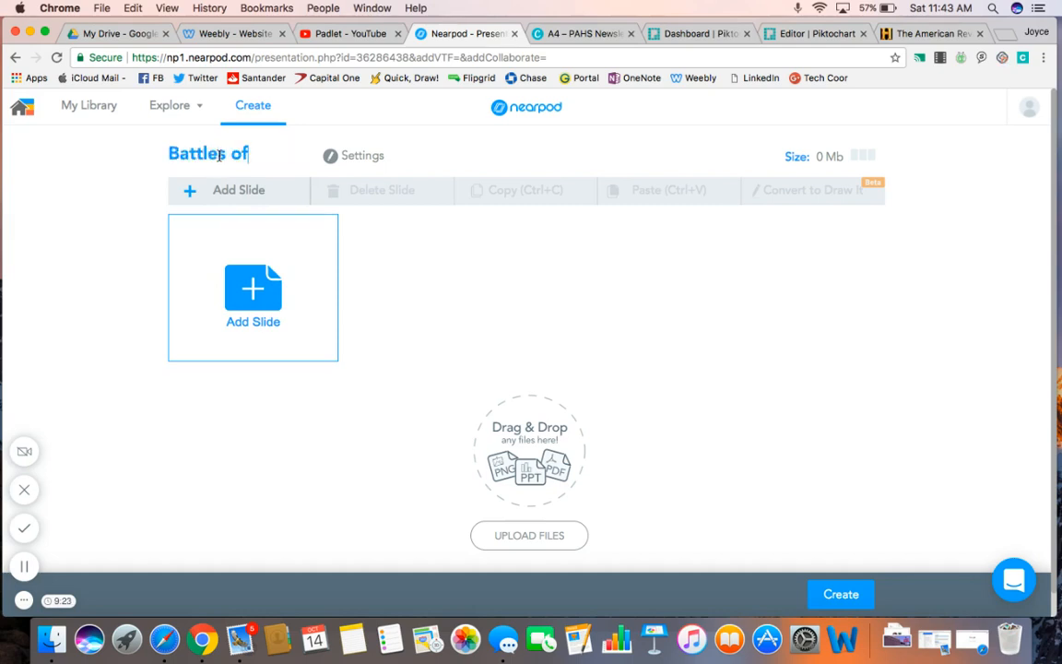
text( the American)
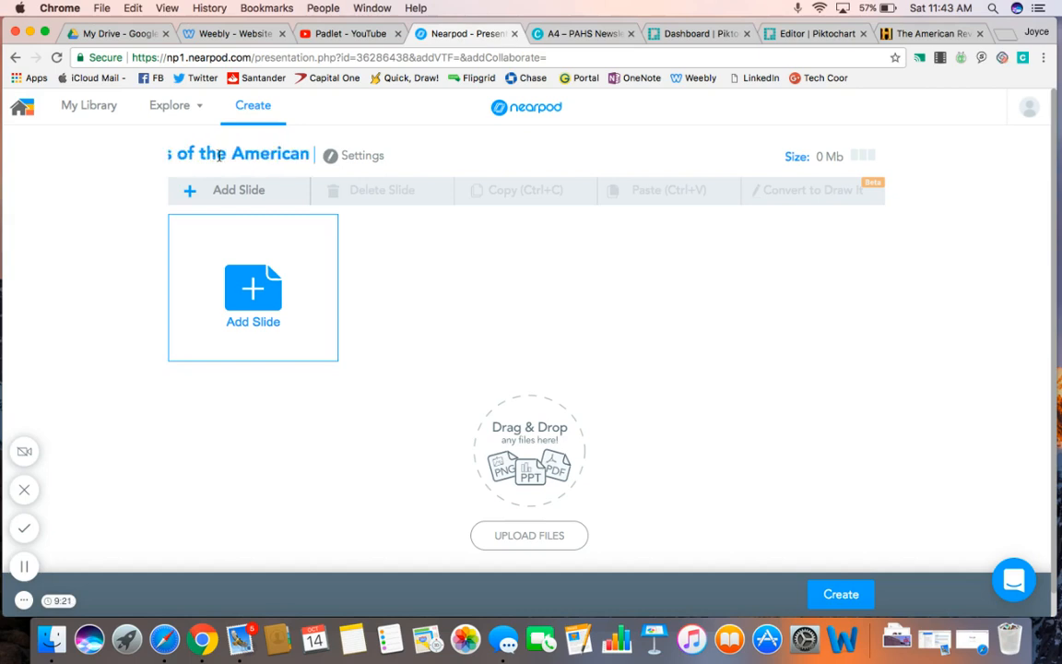
text( Revolution)
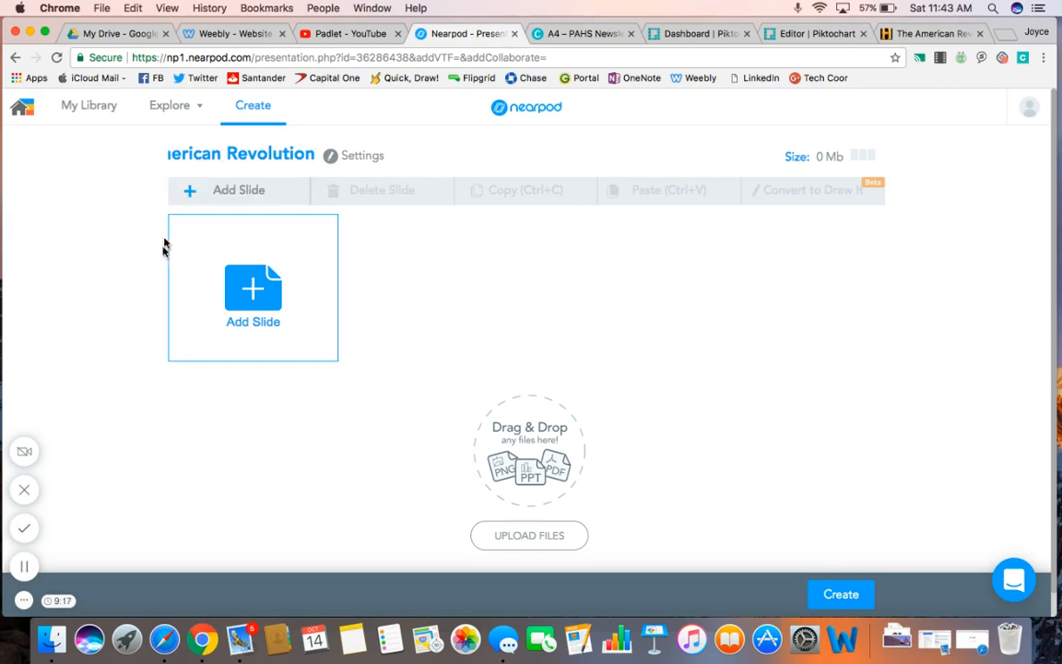
Add a content slide to the lesson and title it "Battles of the American Revolution"
click(228, 295)
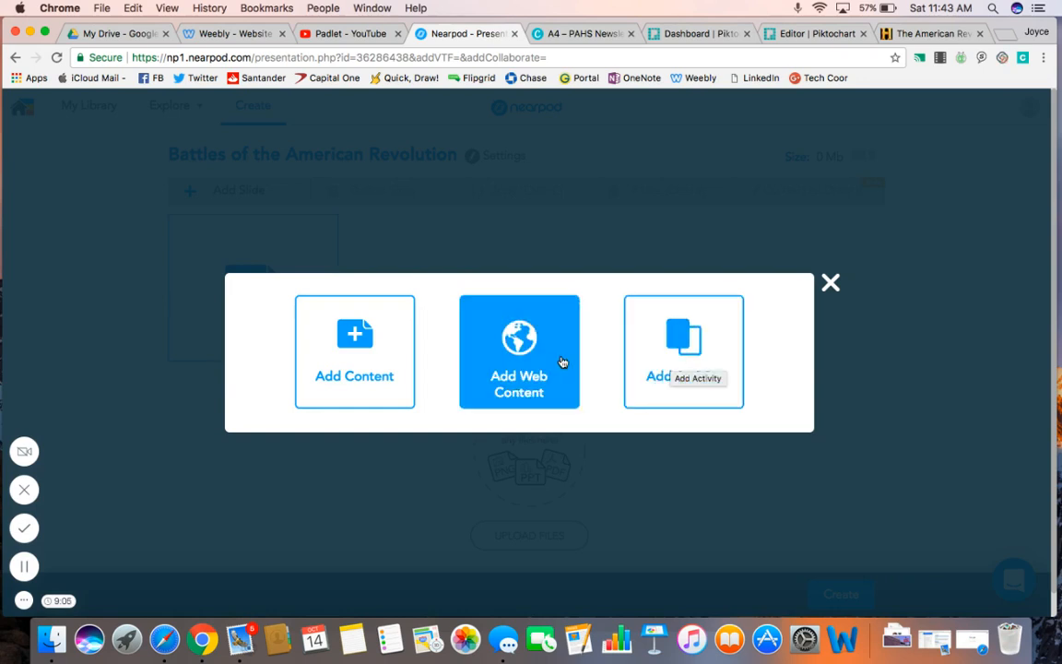
click(341, 358)
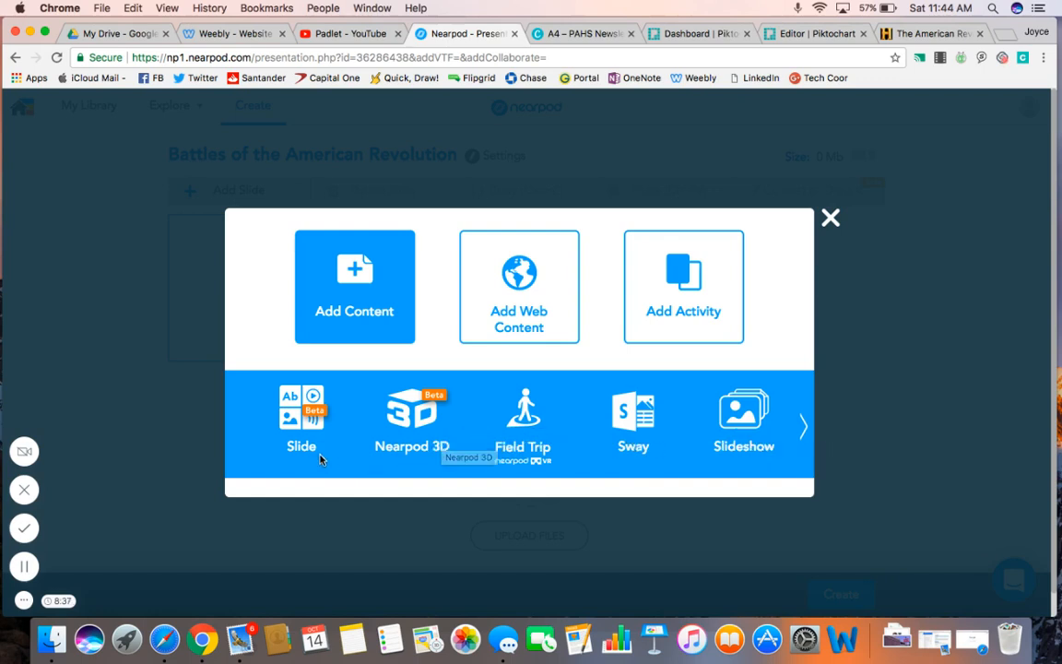
click(293, 427)
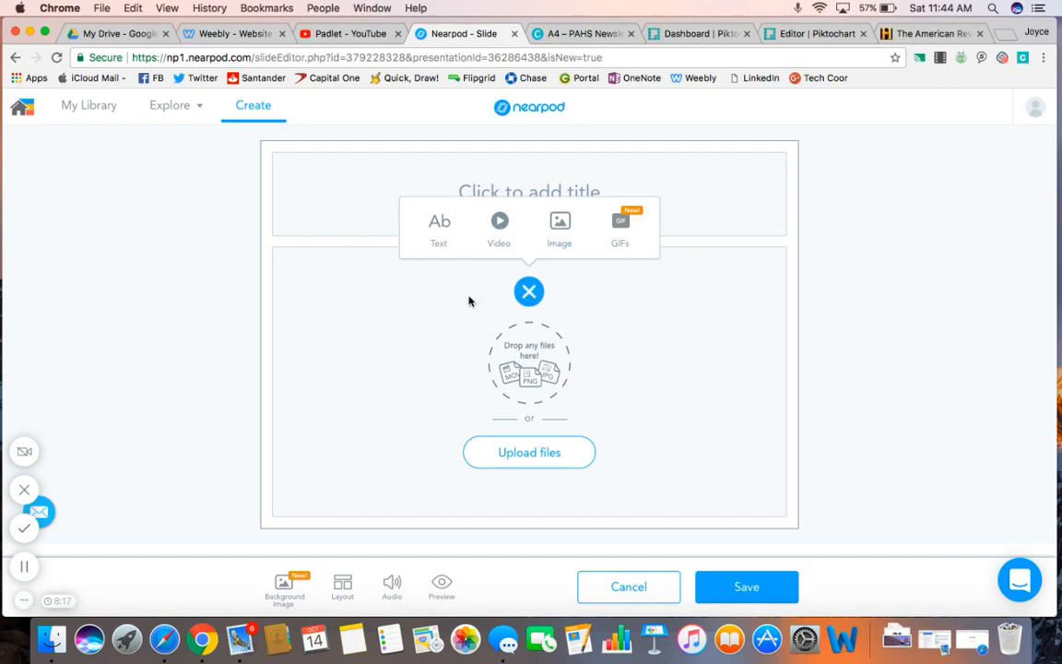
click(527, 294)
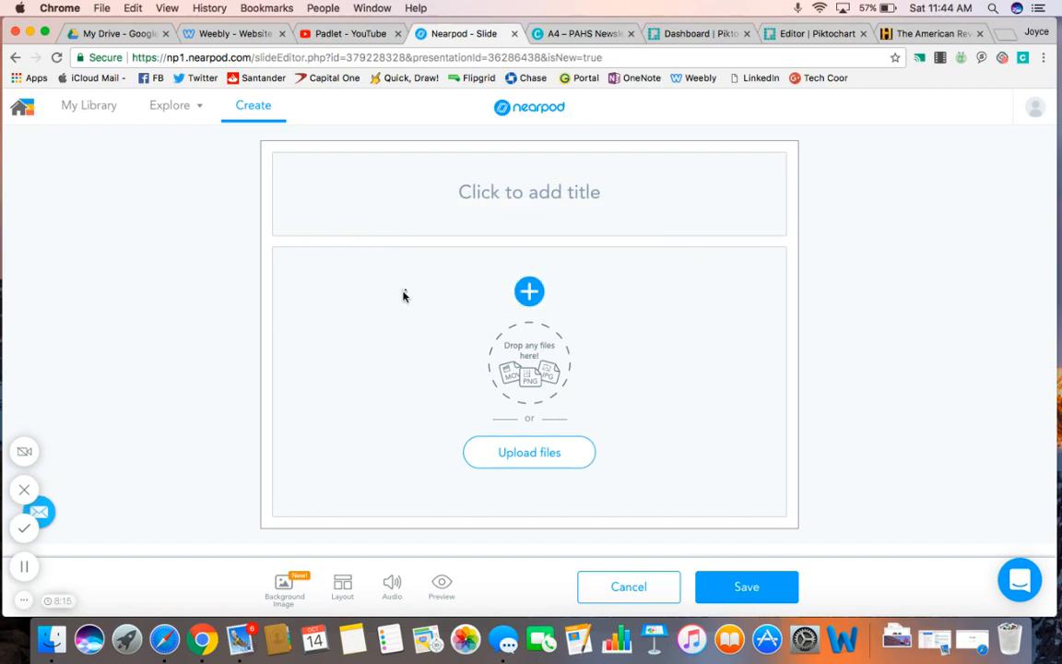
click(498, 207)
text(Bat)
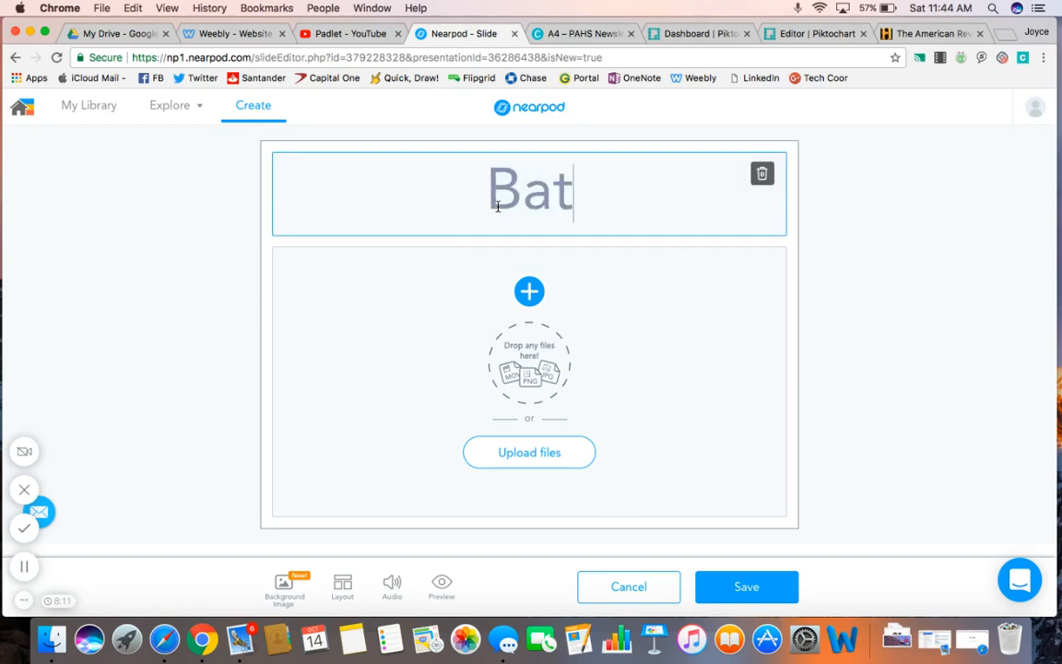
text(tles of the A)
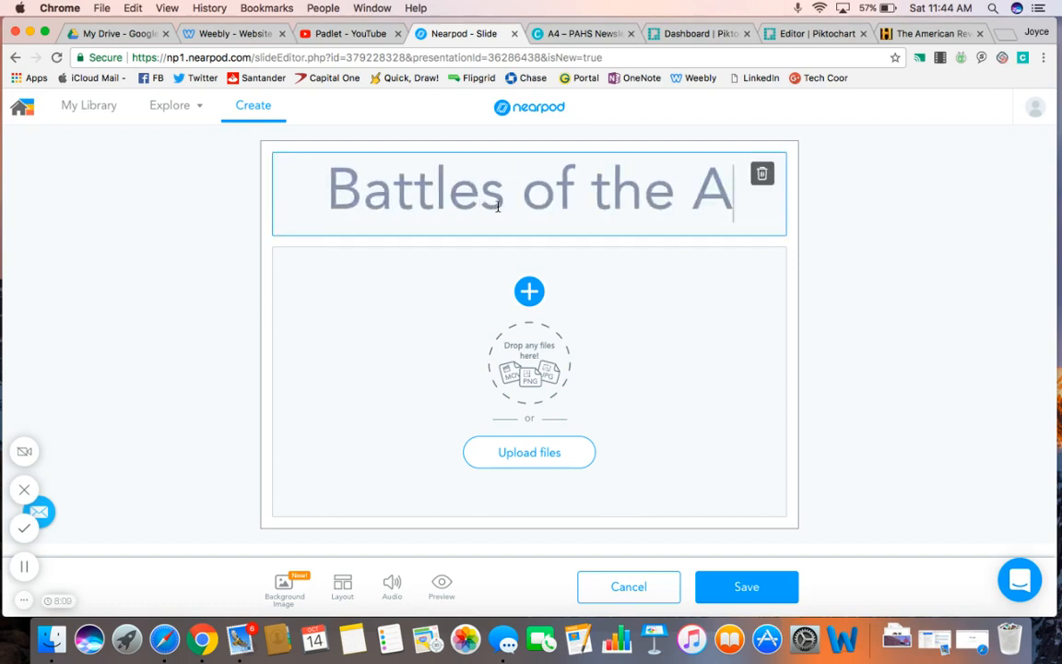
text(merican Rev)
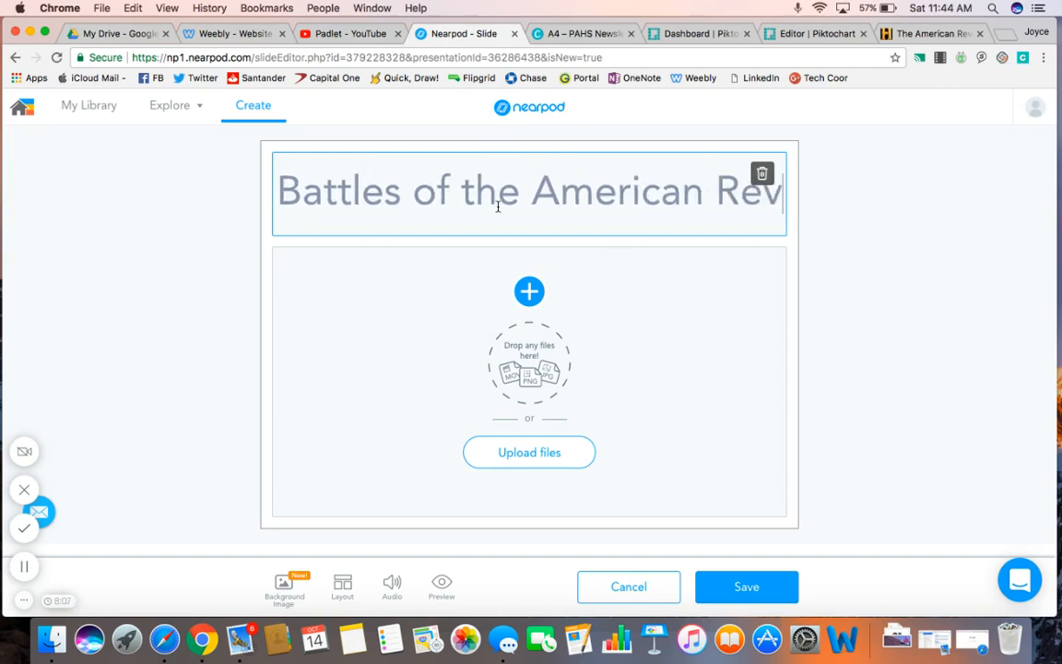
text(olution)
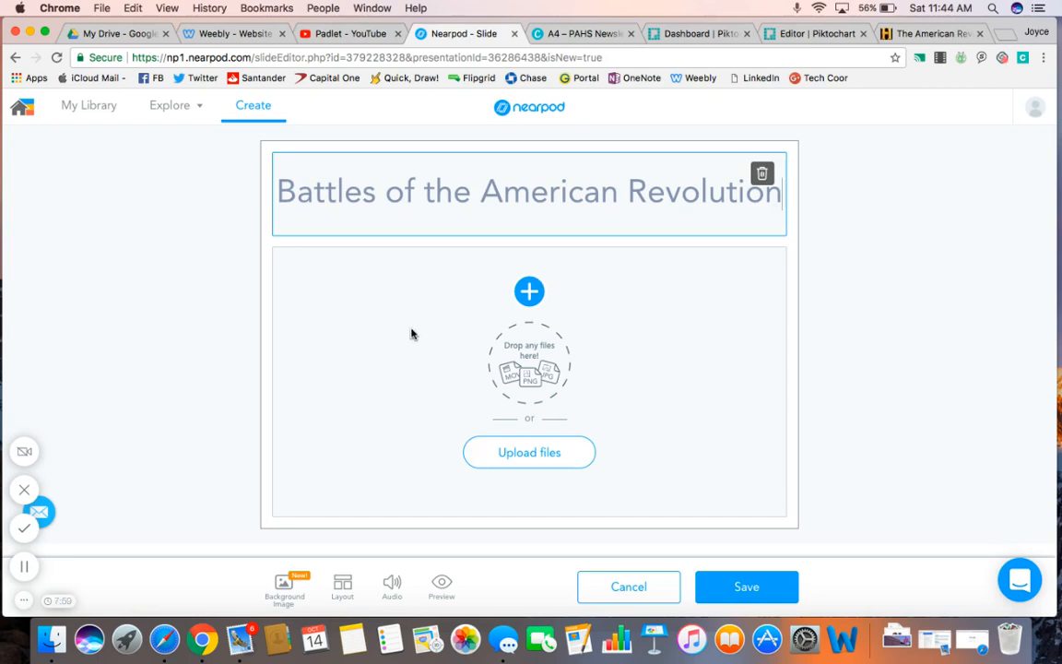
Search Google images for "battles of the american revolution" for the slide's content area
click(530, 301)
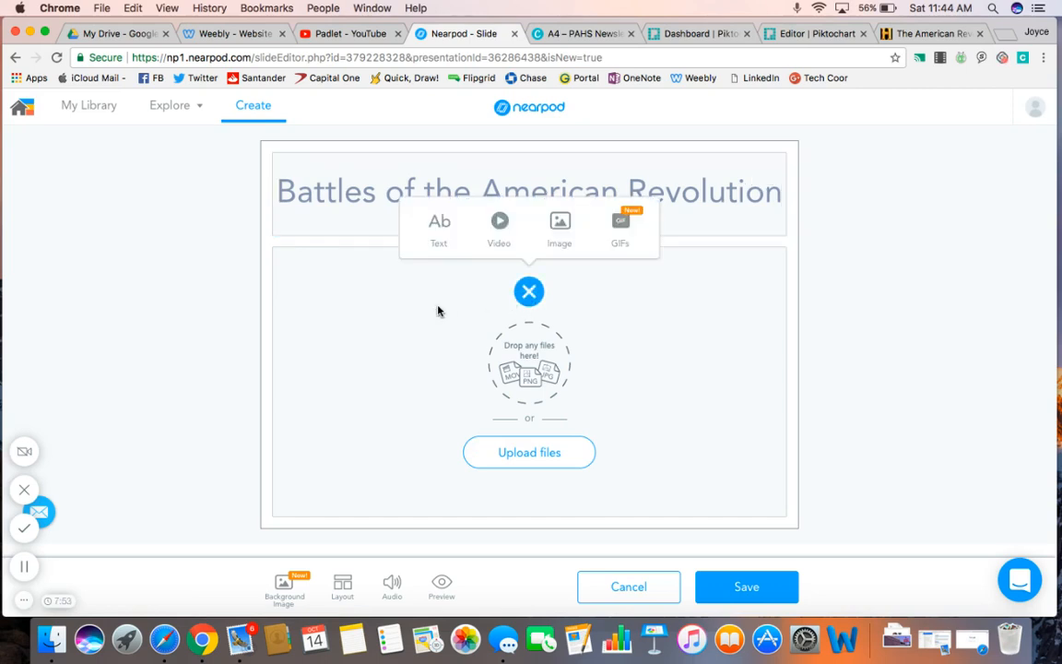
click(561, 225)
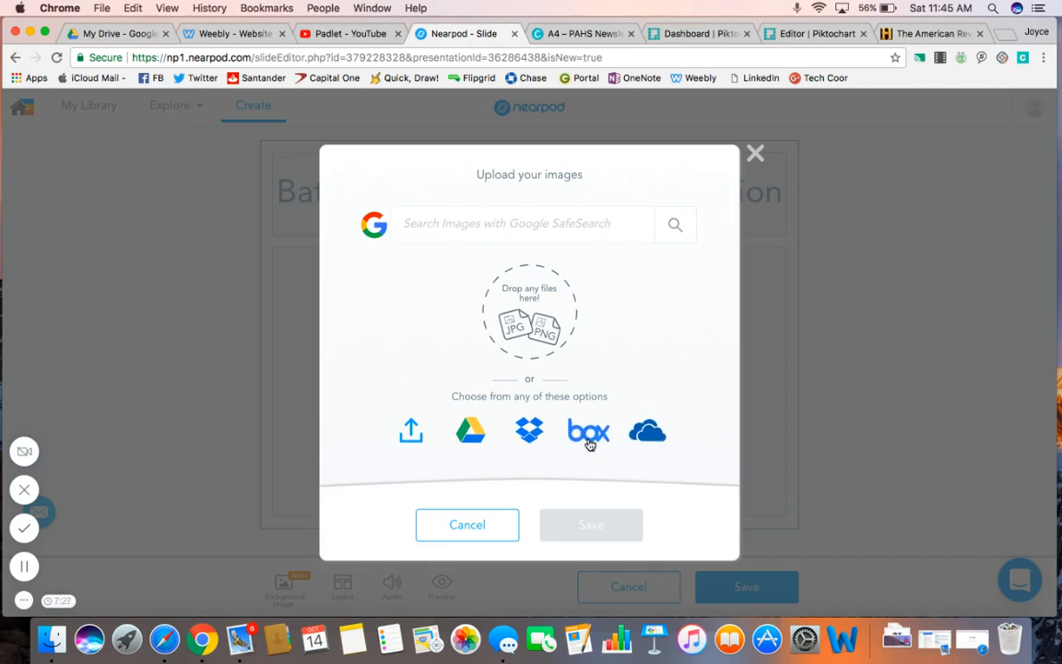
click(426, 225)
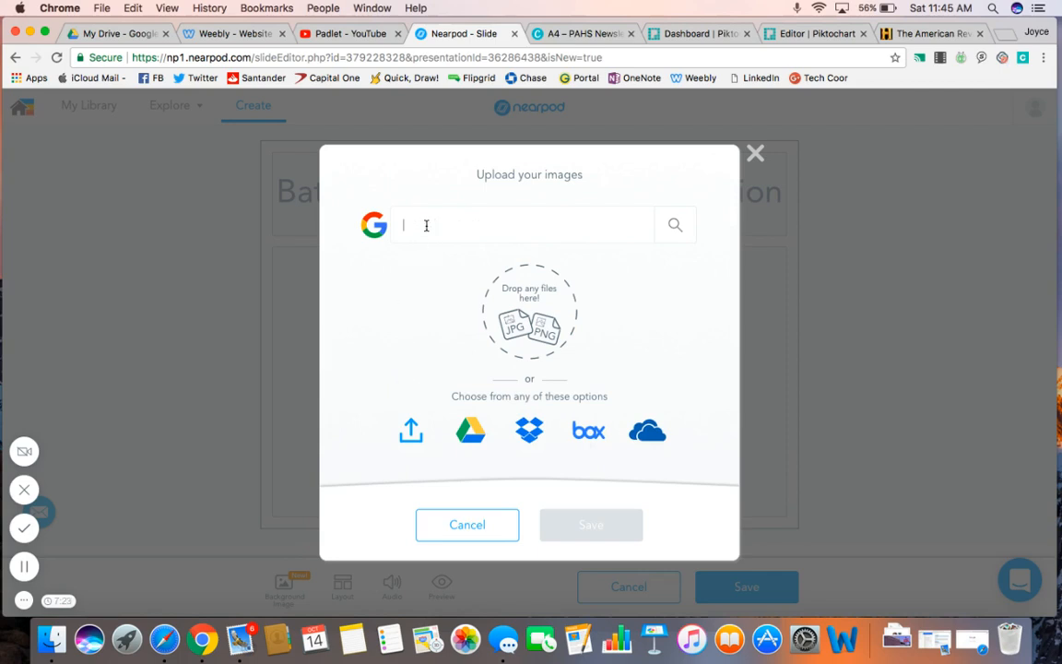
text(battleds)
key(BackSpace)
key(BackSpace)
key(BackSpace)
text(s of the american revol)
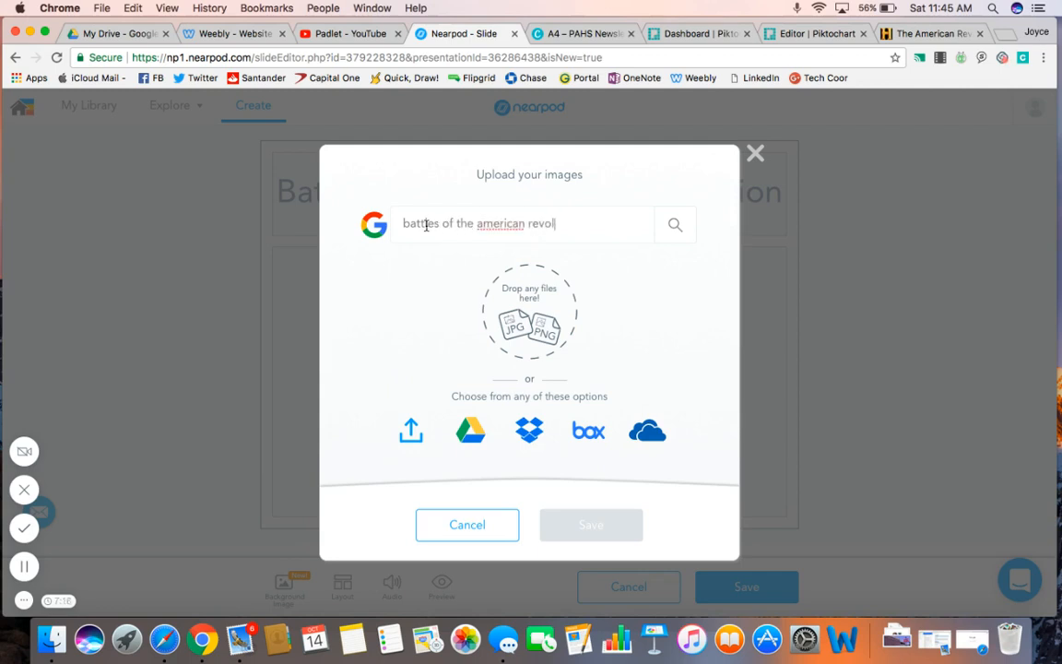
text(ution)
key(Return)
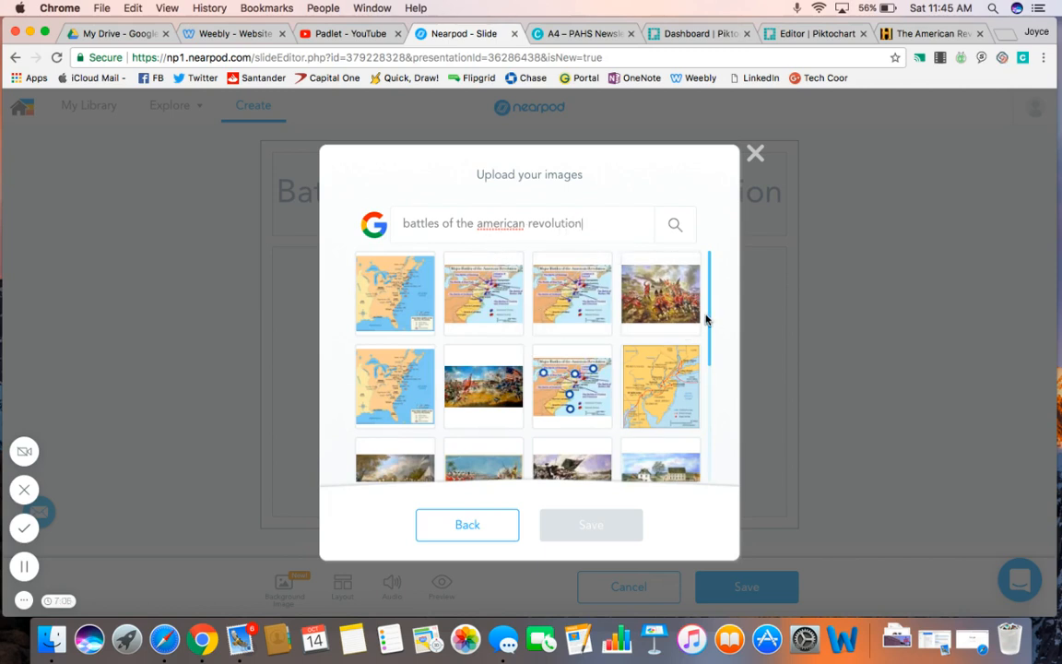
Insert the painting of colonial soldiers defending a hillside from the image results and save the slide
drag(708, 314, 703, 389)
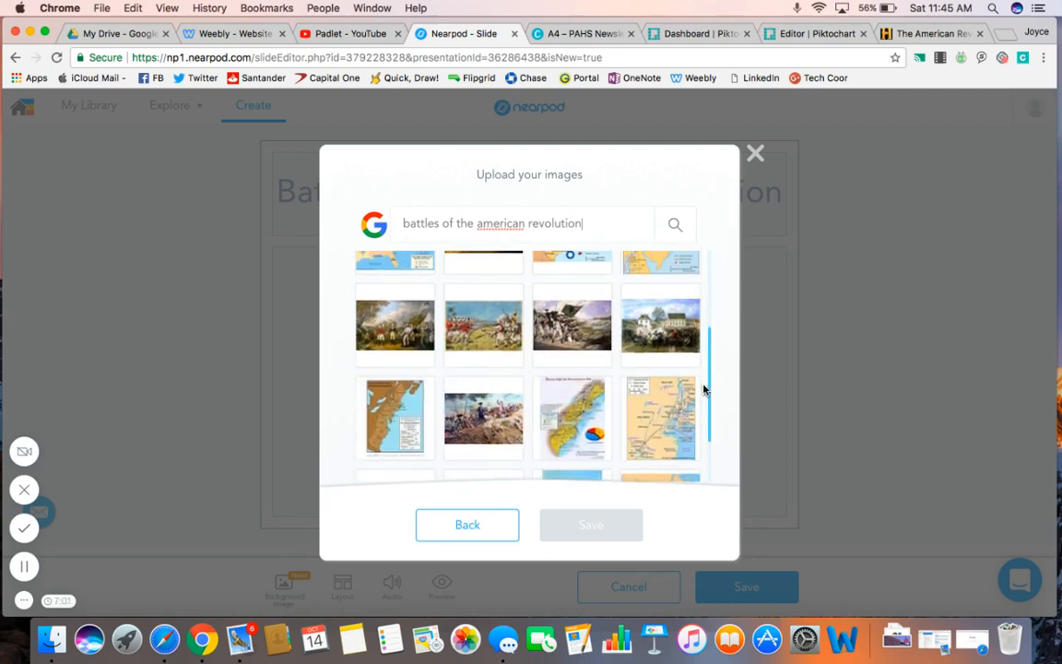
click(475, 428)
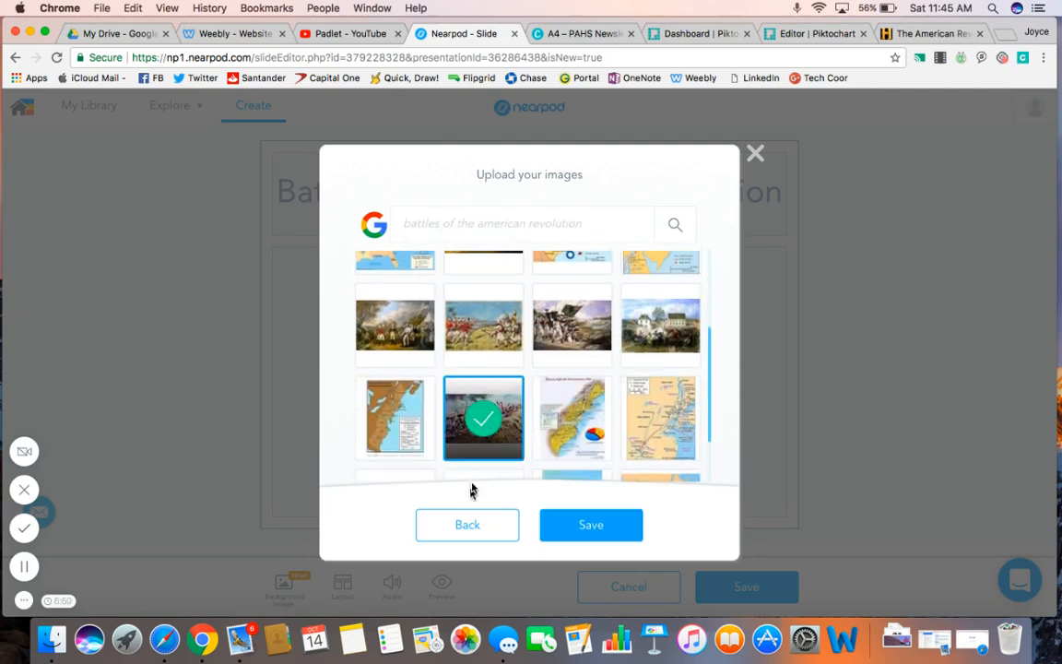
click(582, 526)
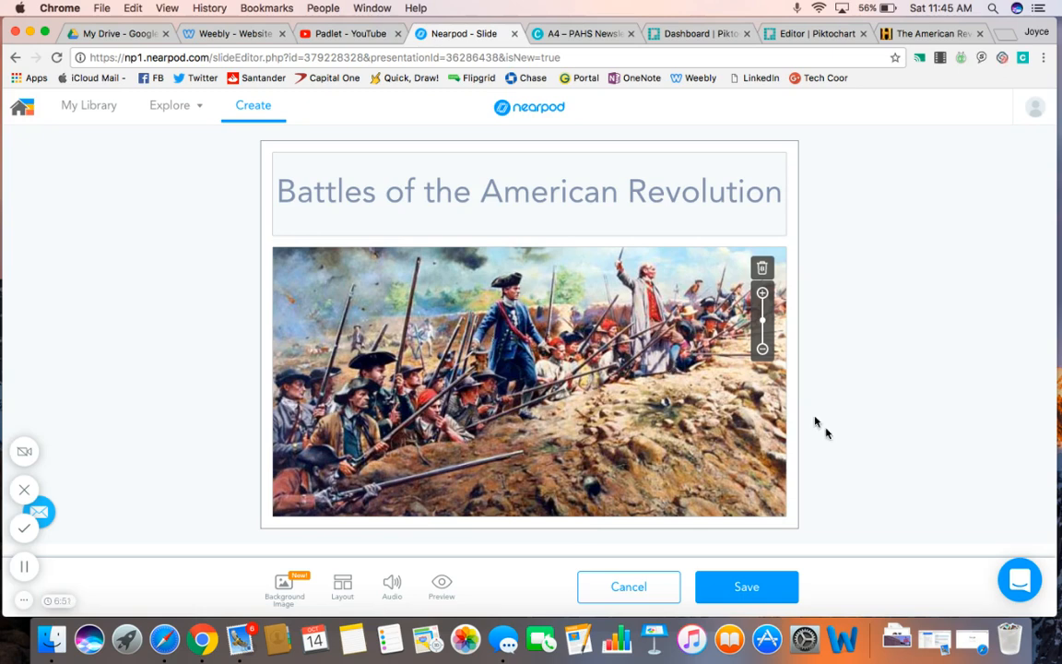
click(781, 588)
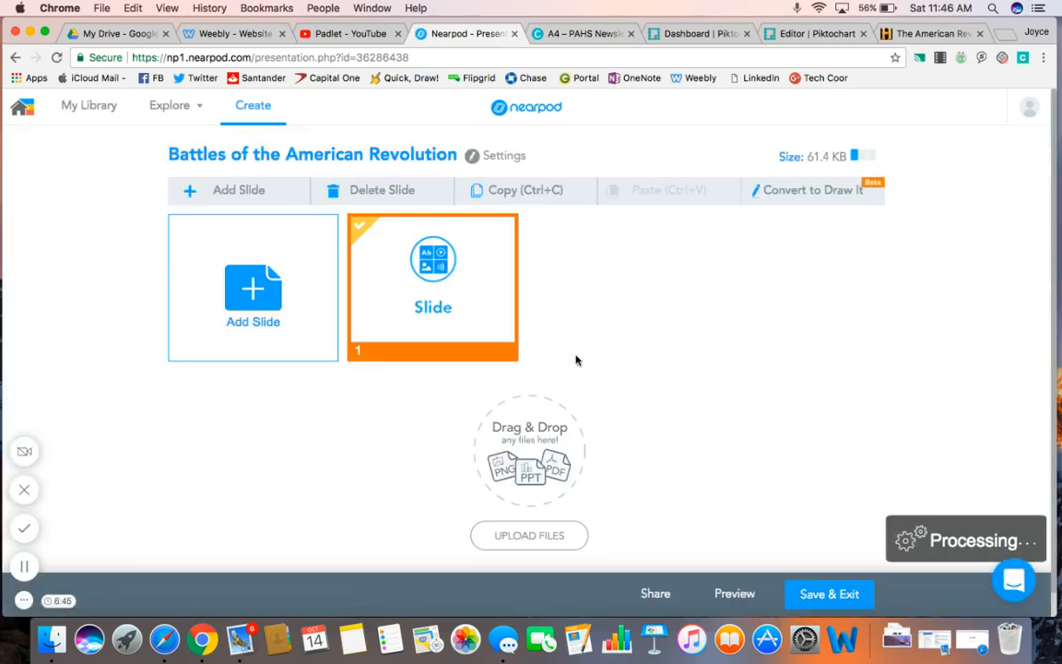
Add a second content slide to the lesson
click(279, 295)
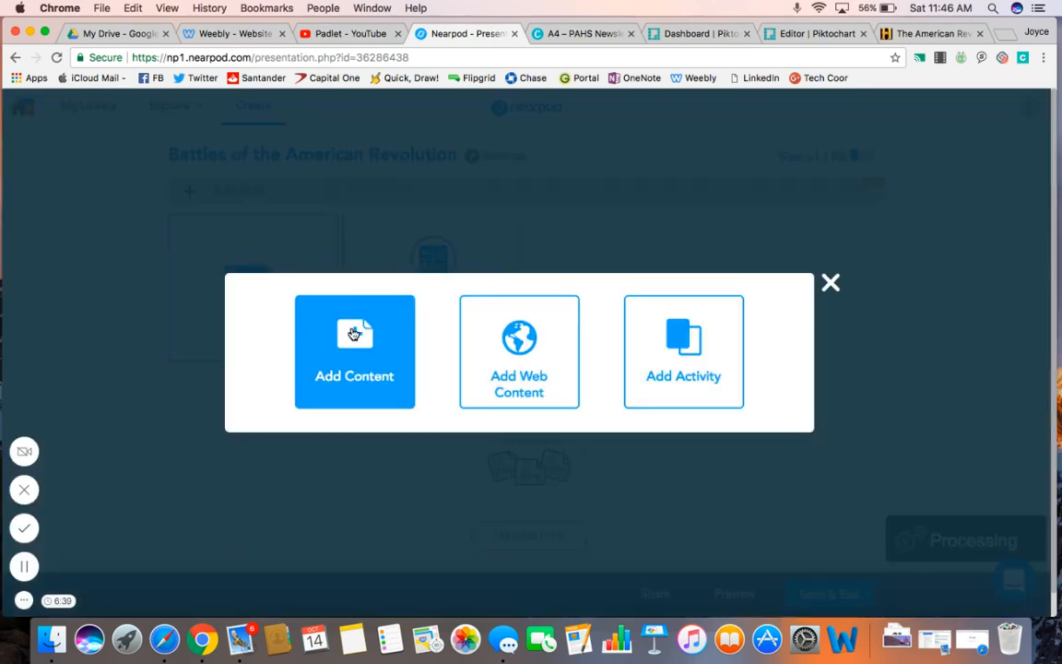
click(353, 333)
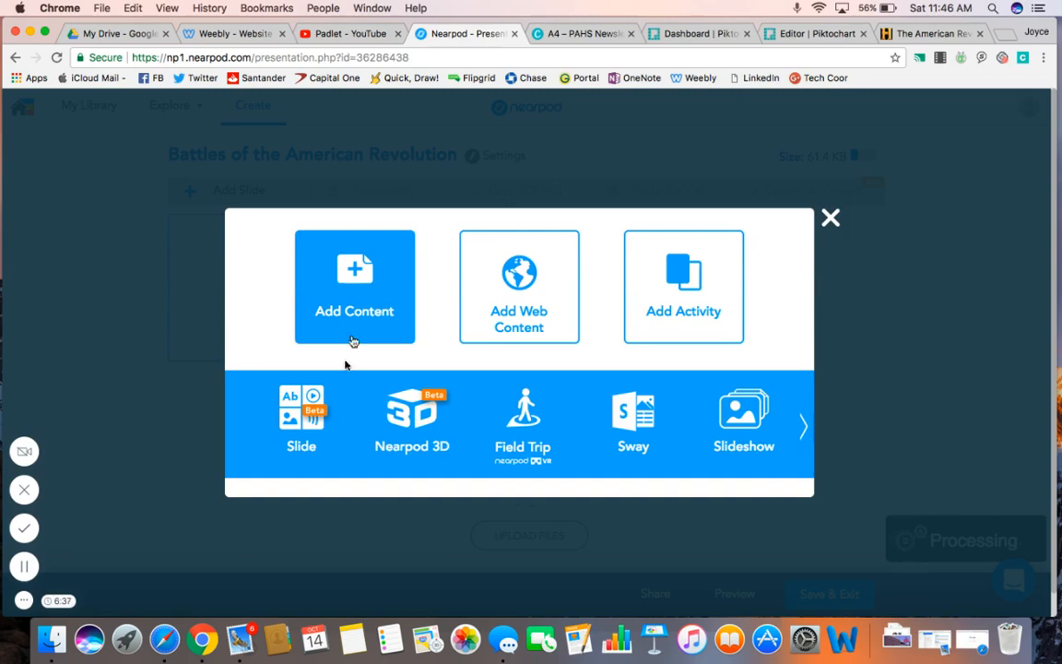
click(304, 425)
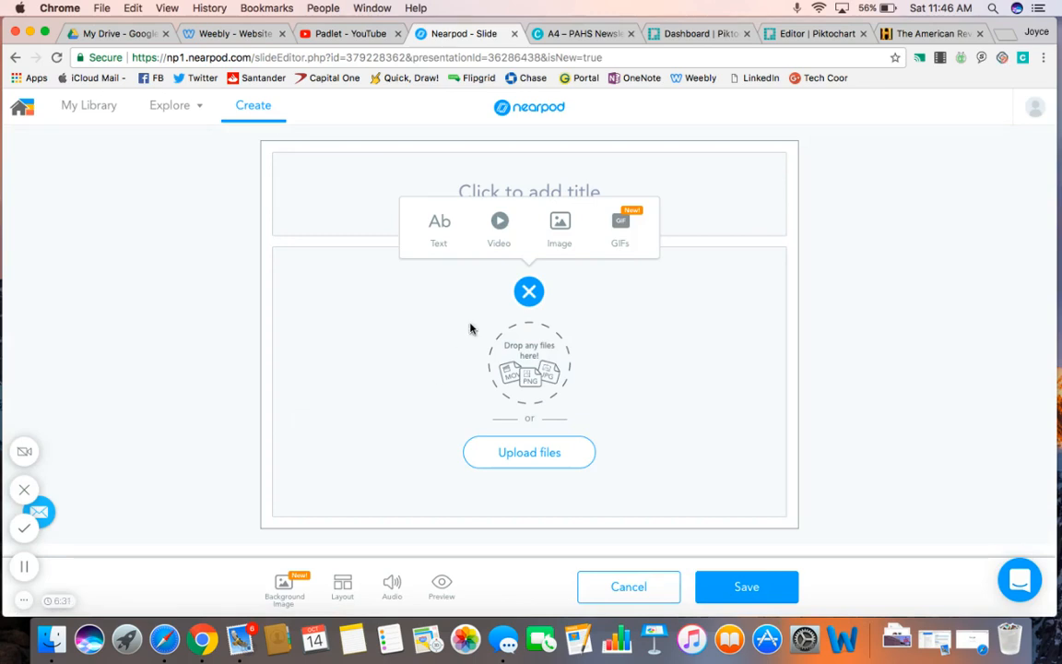
Search YouTube for "battles of the american revolution" and insert the video "Major Battles of the Revolution" into the slide
click(498, 223)
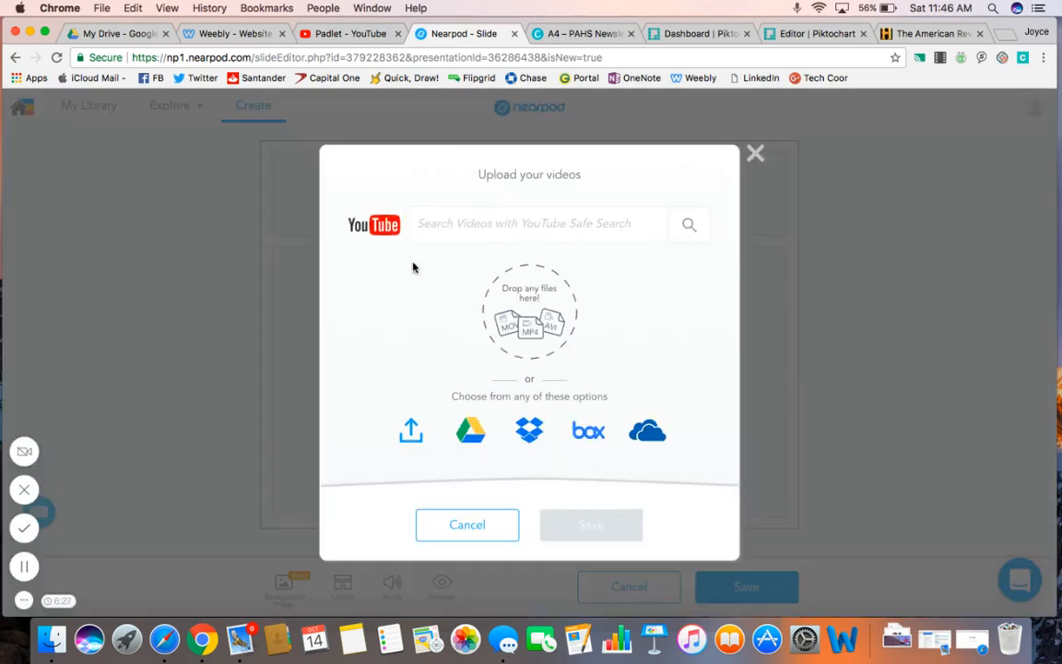
click(451, 226)
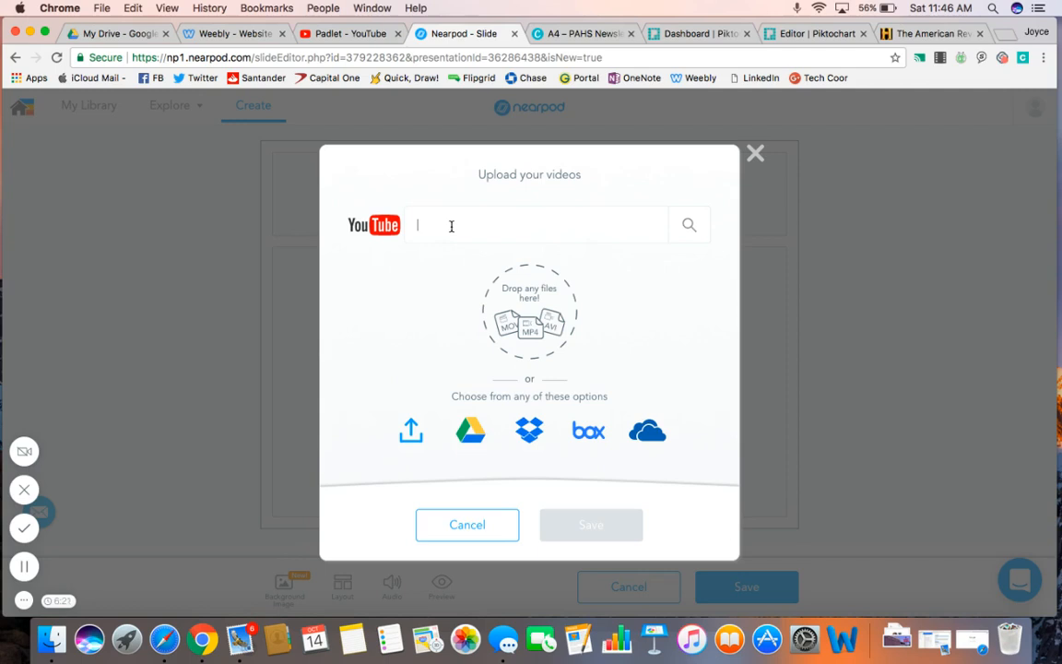
text(battles of the american revolution)
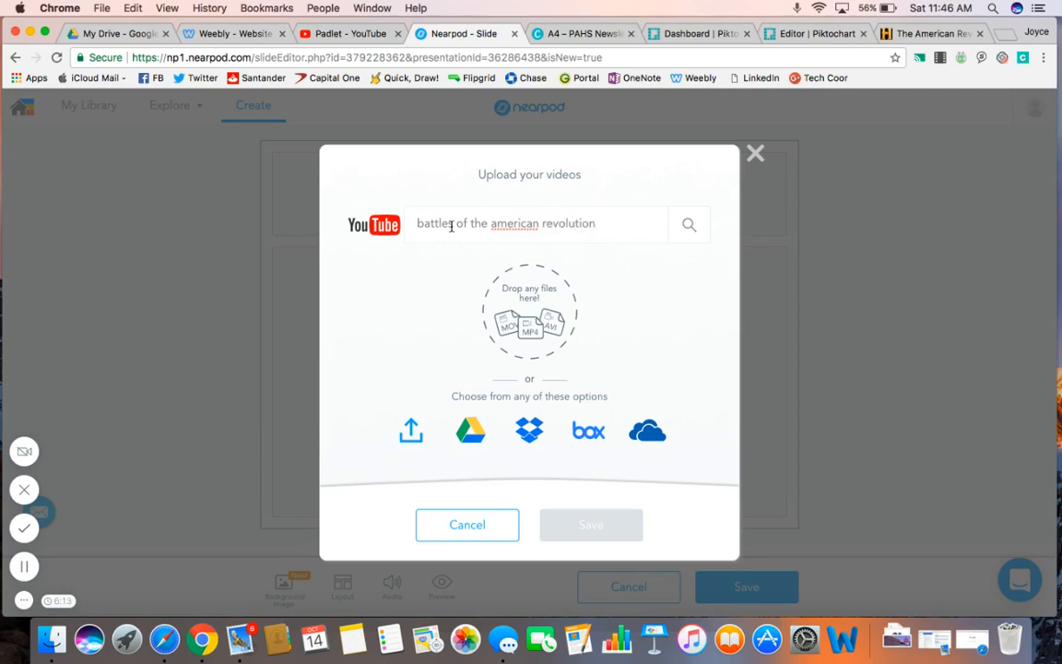
key(Return)
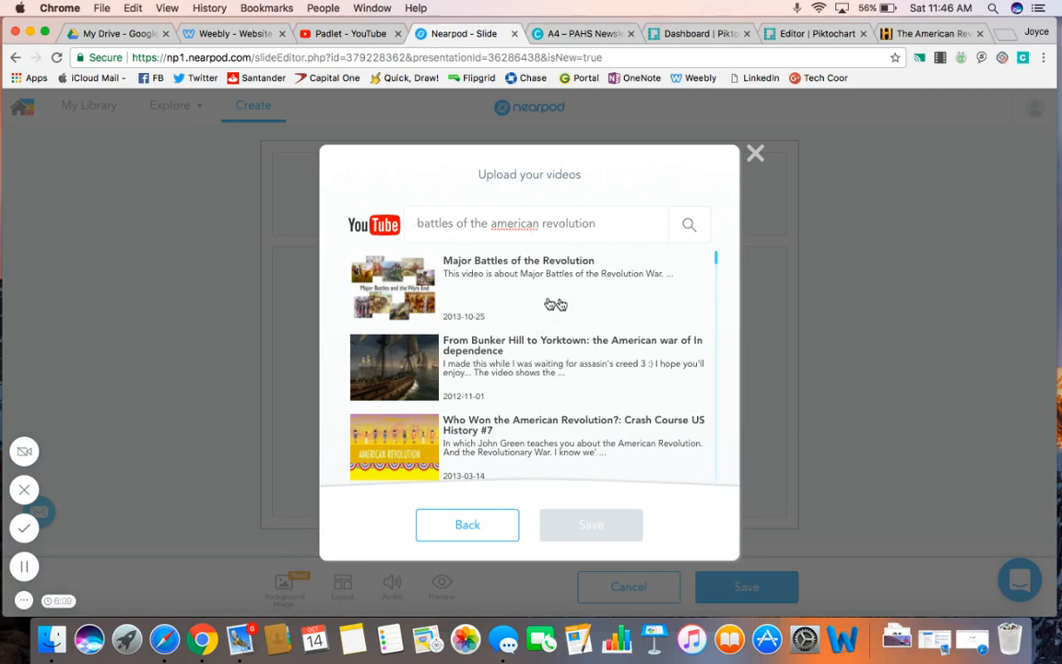
click(499, 272)
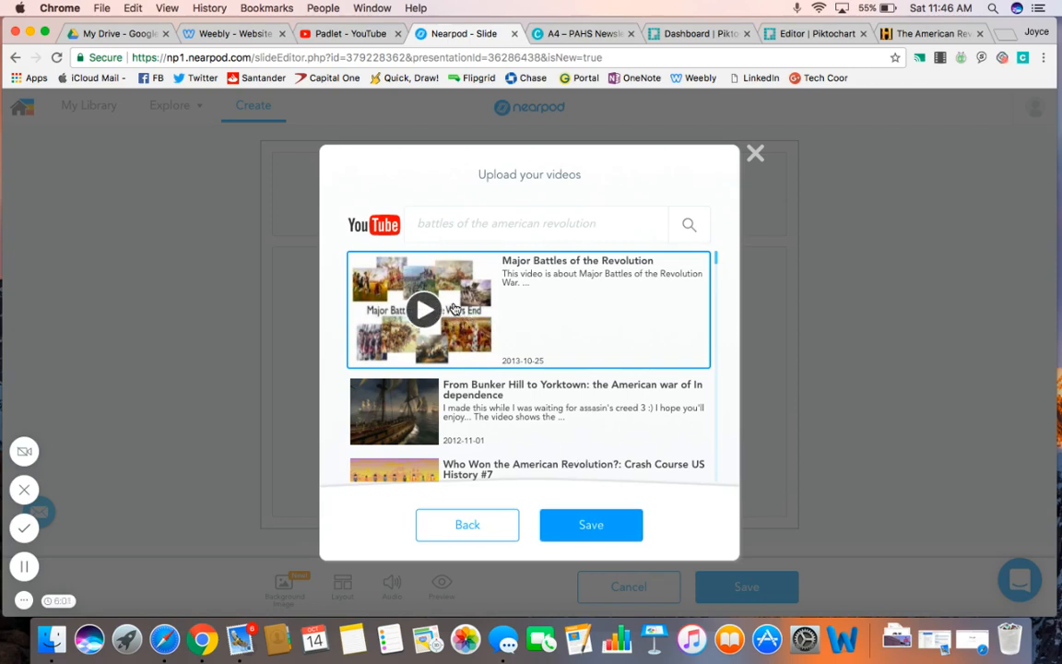
click(573, 526)
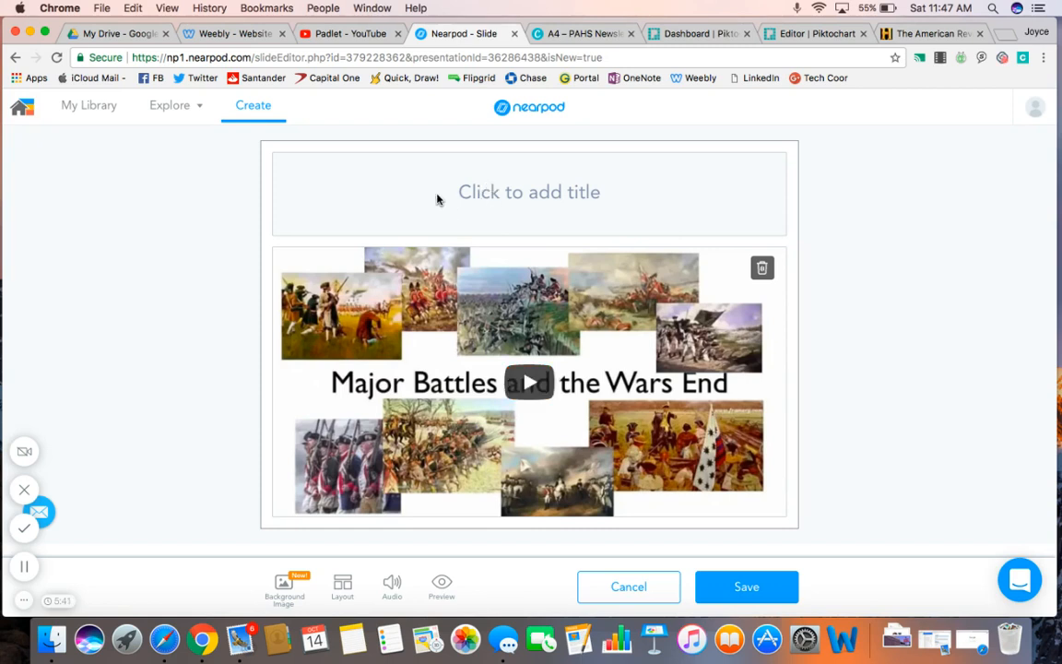
Title the video slide "Watch this video"
click(484, 195)
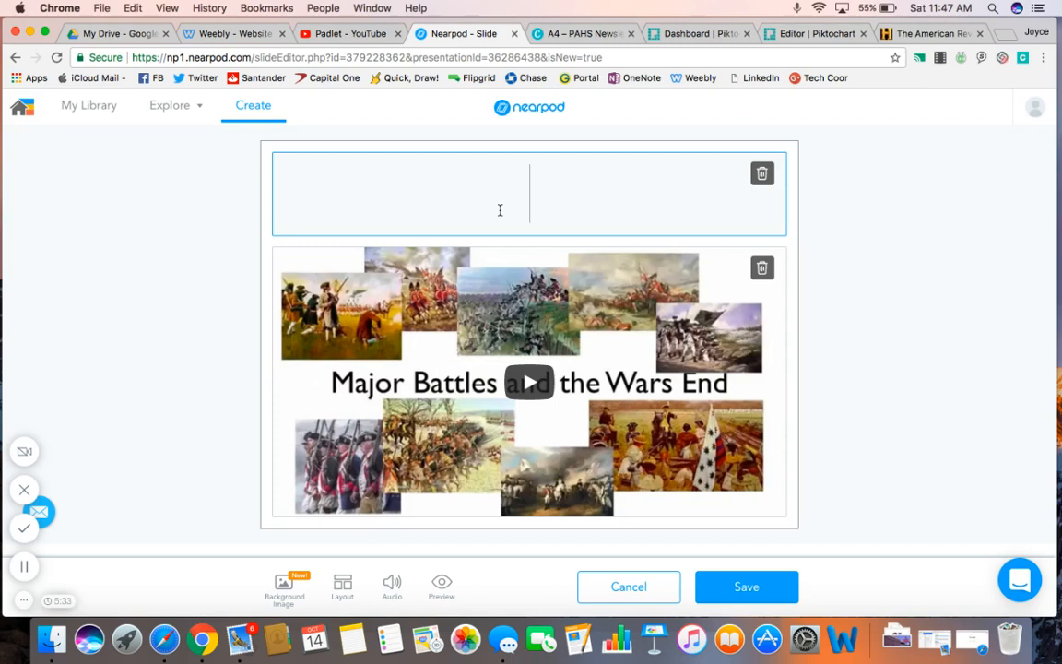
text(Wath)
key(BackSpace)
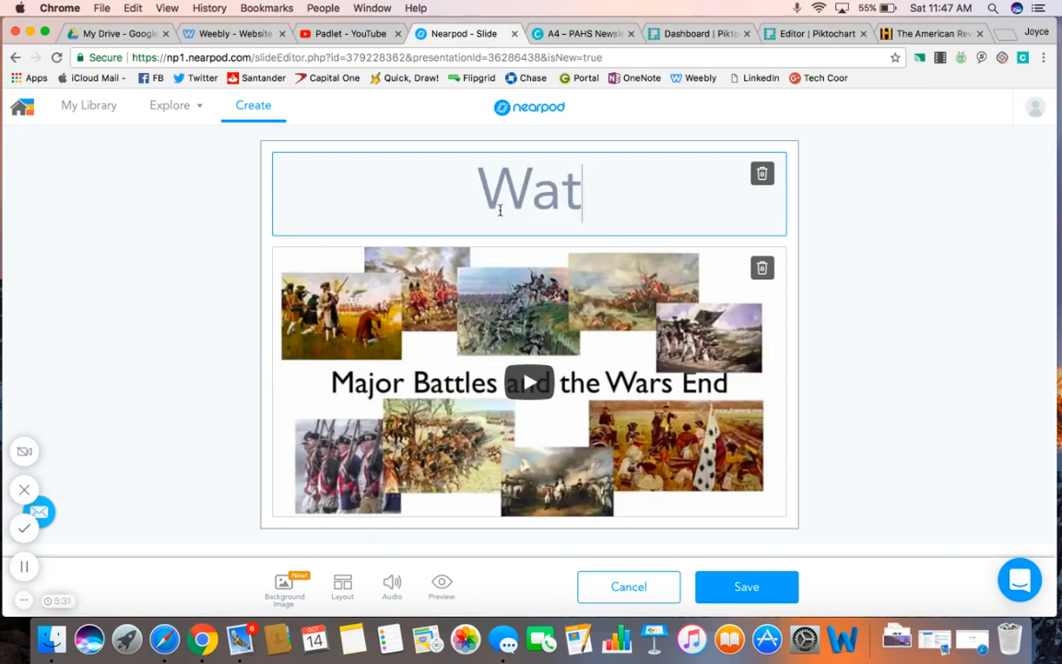
text(ch this video)
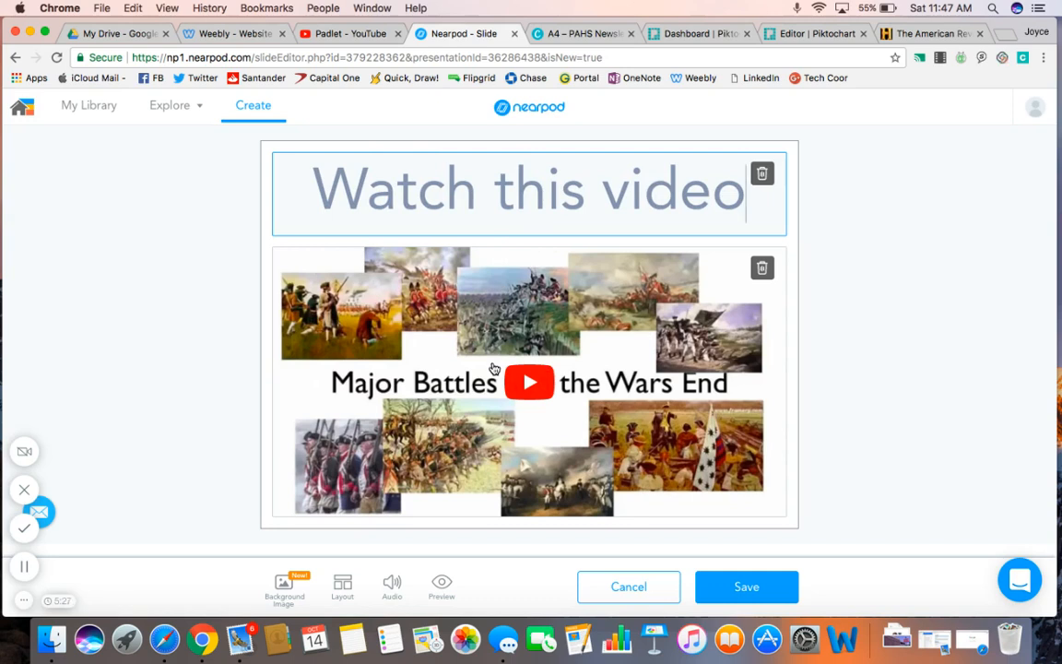
Save the video slide and start a new web content slide in the lesson
click(777, 591)
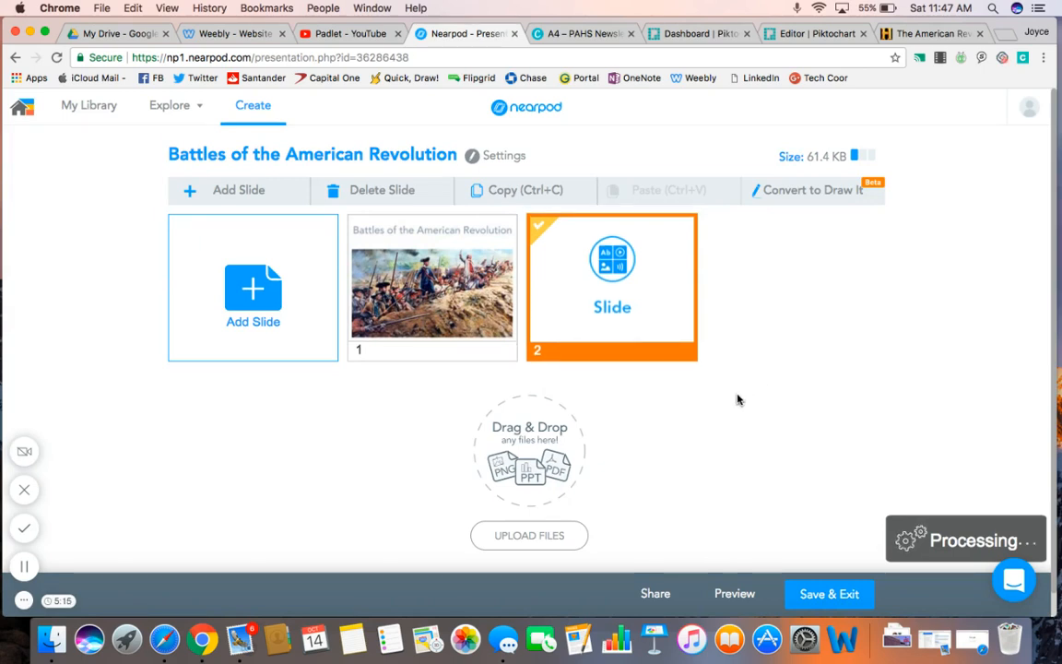
click(259, 295)
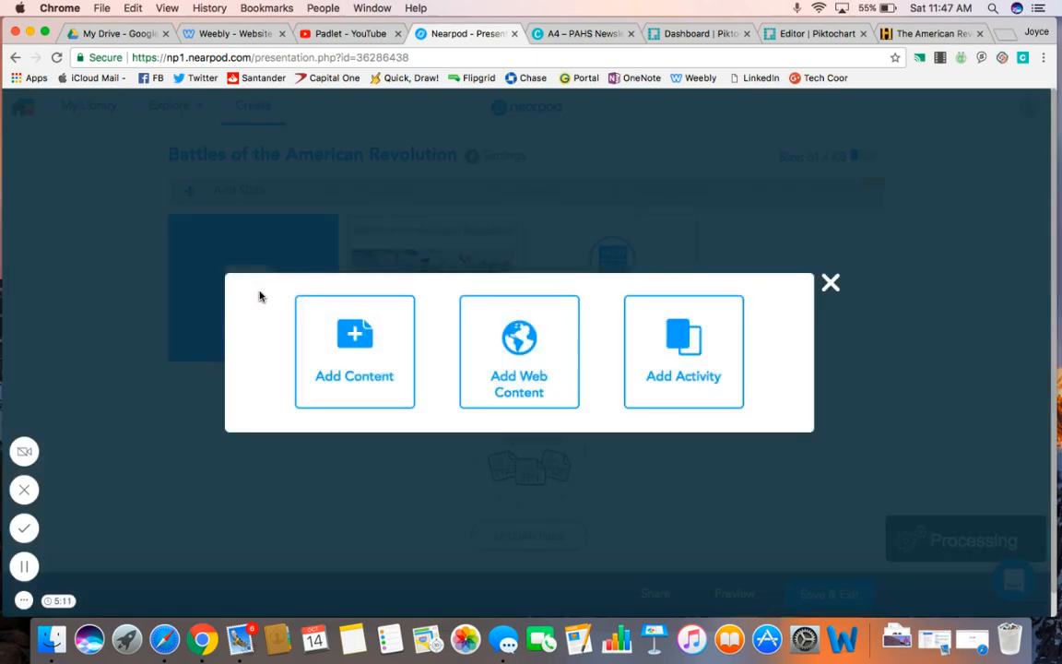
click(520, 359)
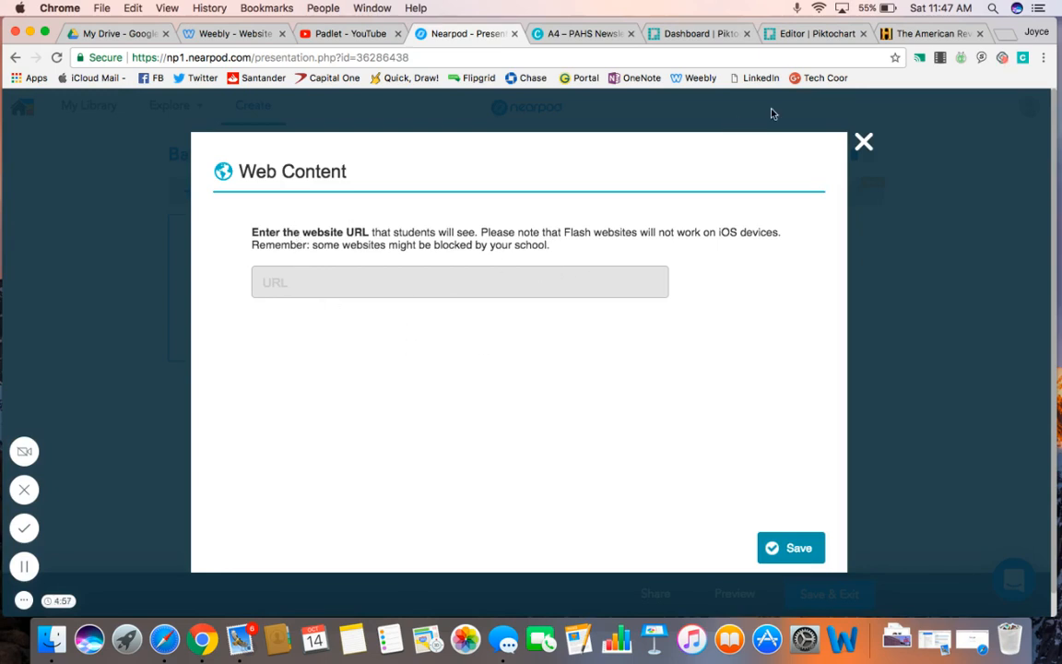
Copy the full web address of the battles list page on theamericanrevolution.org
click(922, 36)
scroll(569, 355, down, 3)
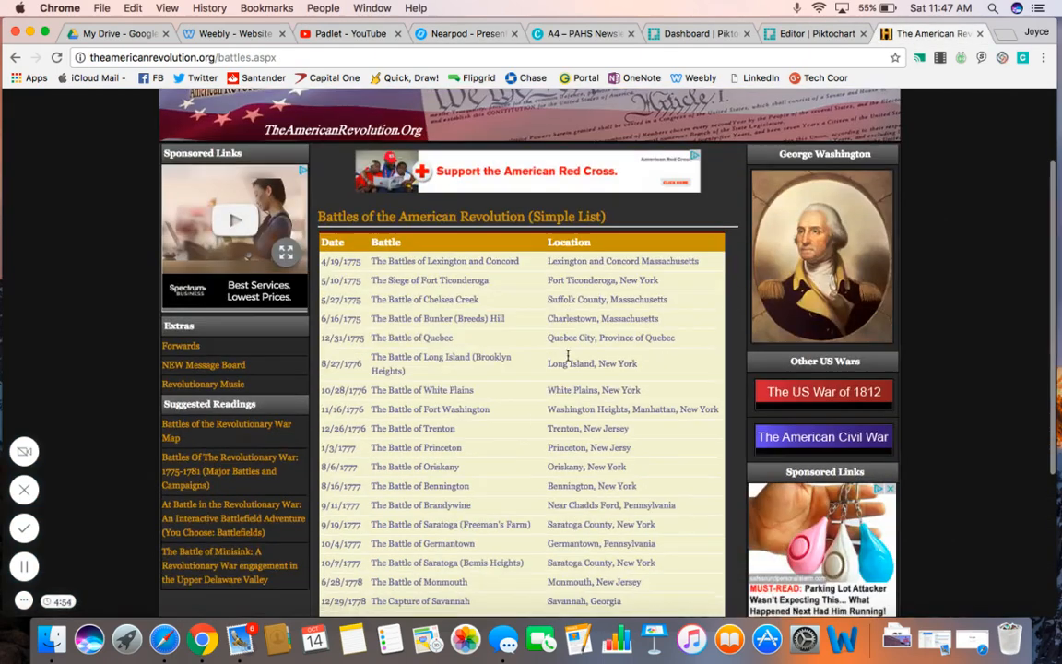
scroll(568, 355, up, 3)
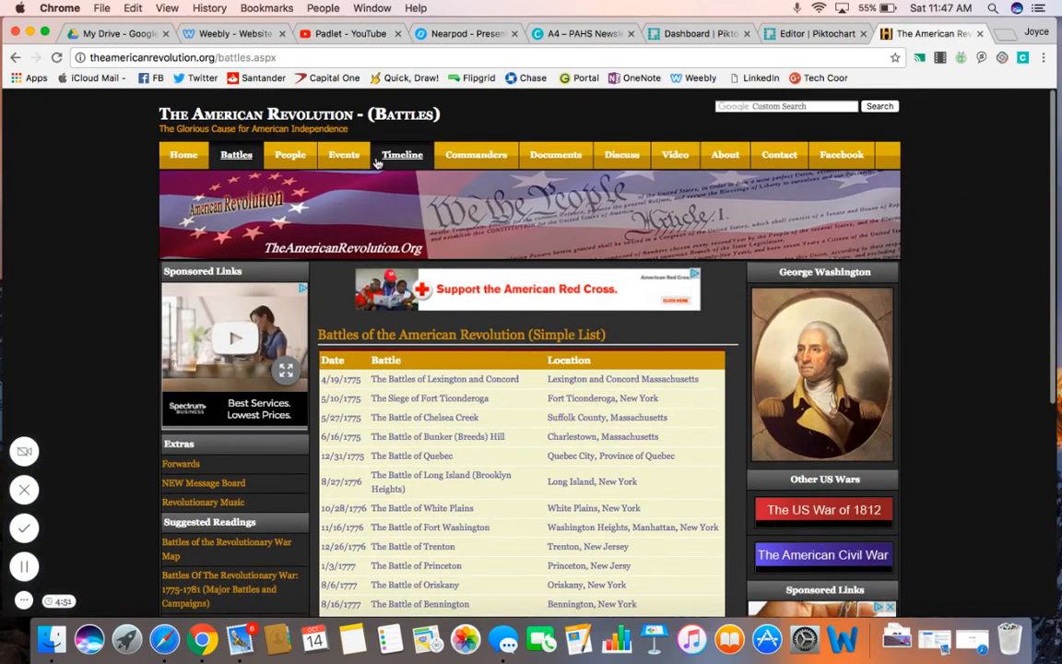
double_click(242, 58)
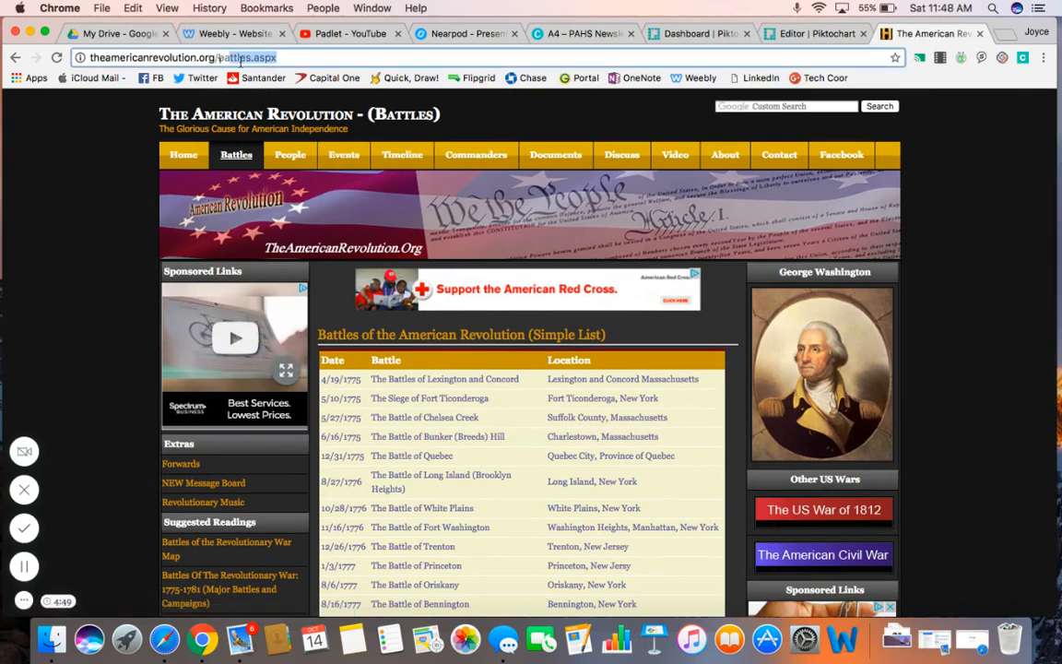
triple_click(242, 57)
key(super+c)
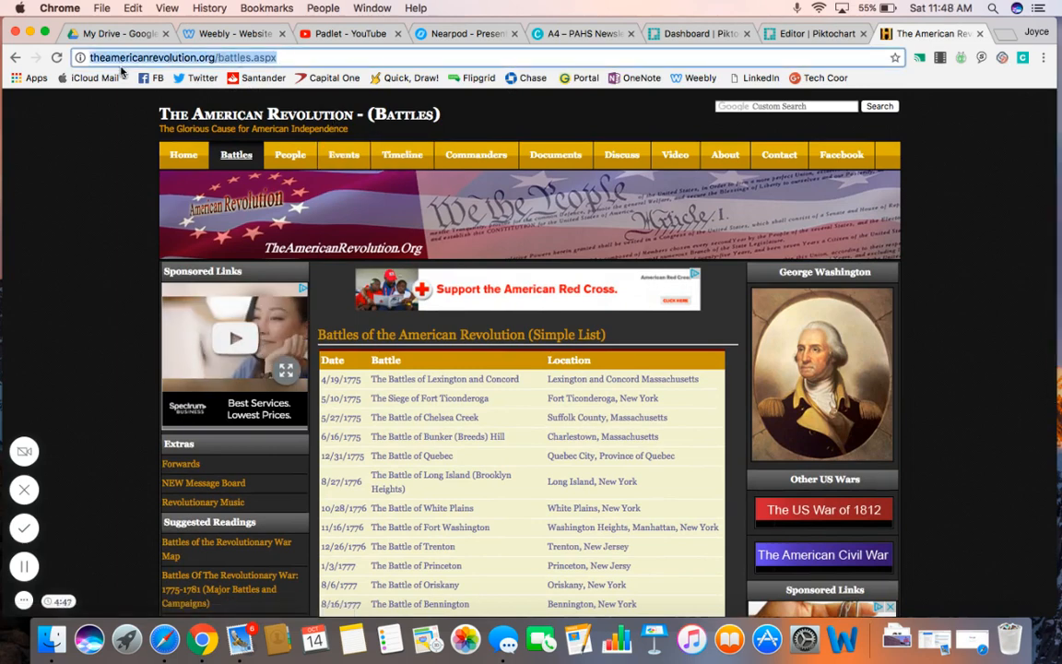
click(469, 34)
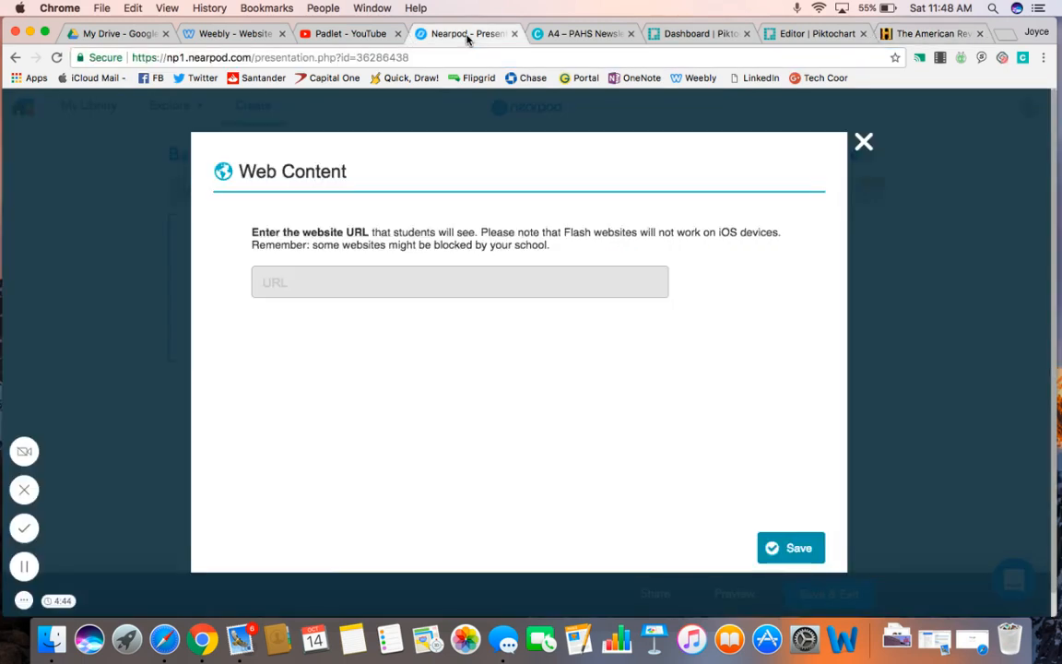
click(328, 284)
key(super+v)
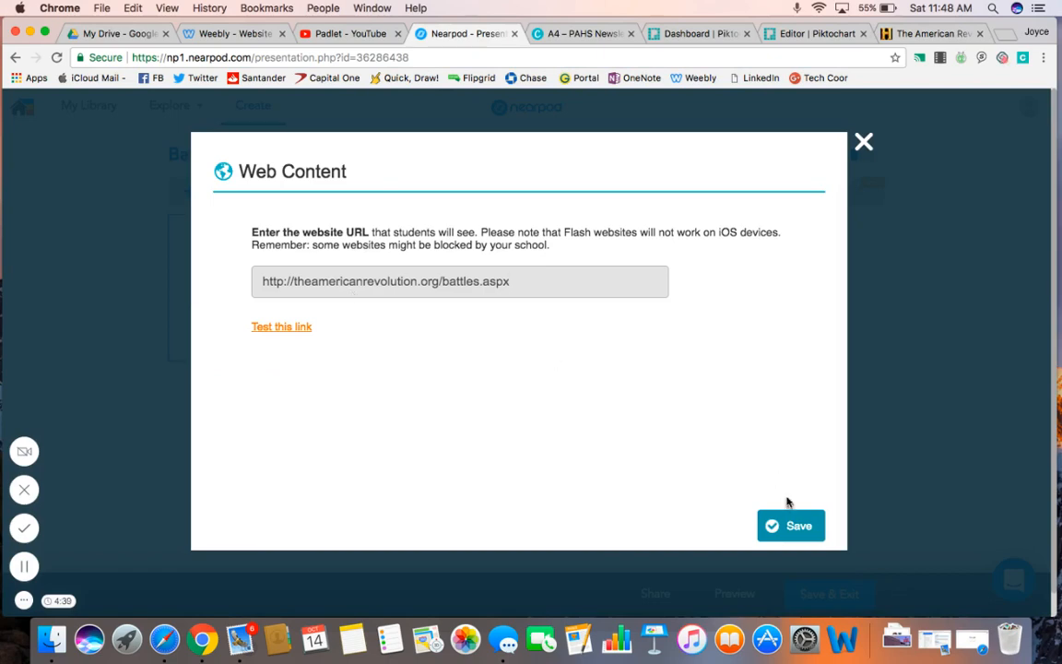
click(792, 533)
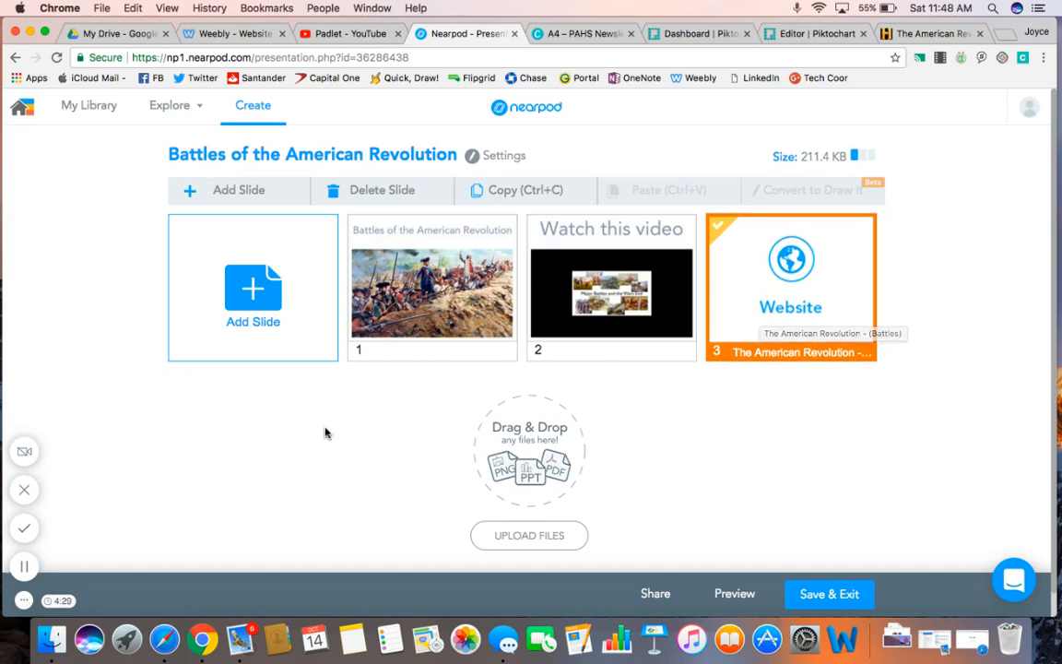
Add an Open Ended Question activity reading "Write down 5 facts about the battles." and save it
click(259, 297)
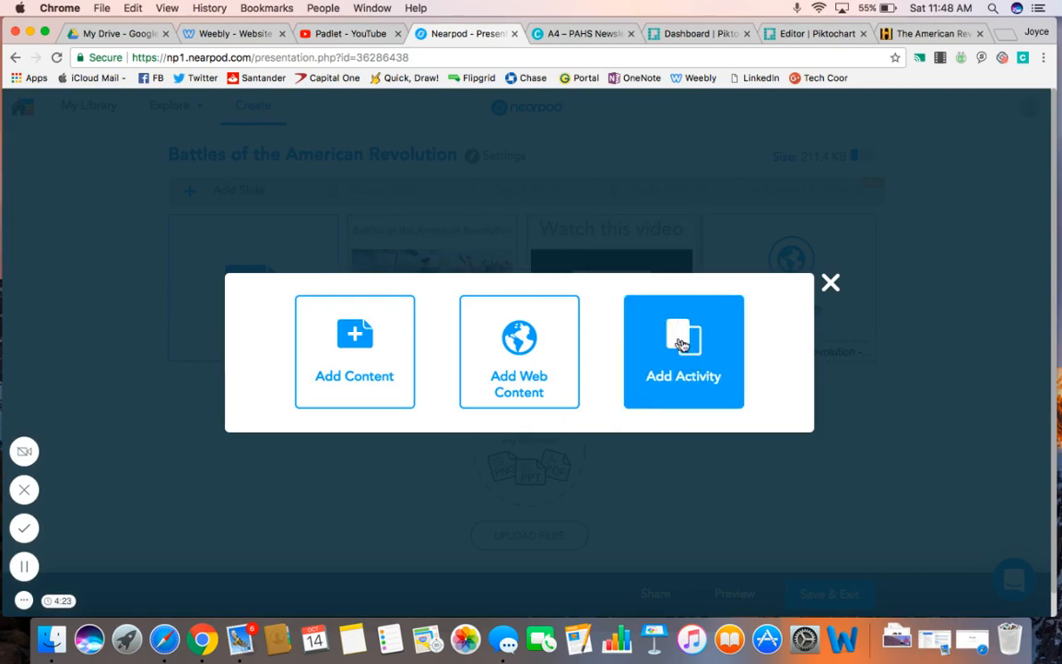
click(683, 353)
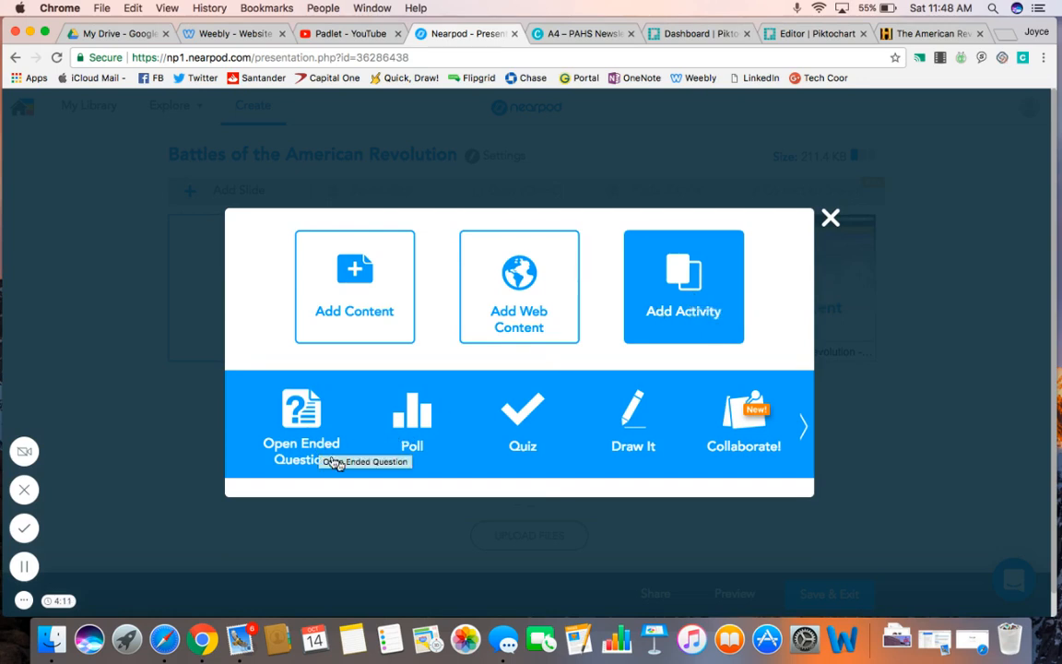
click(804, 430)
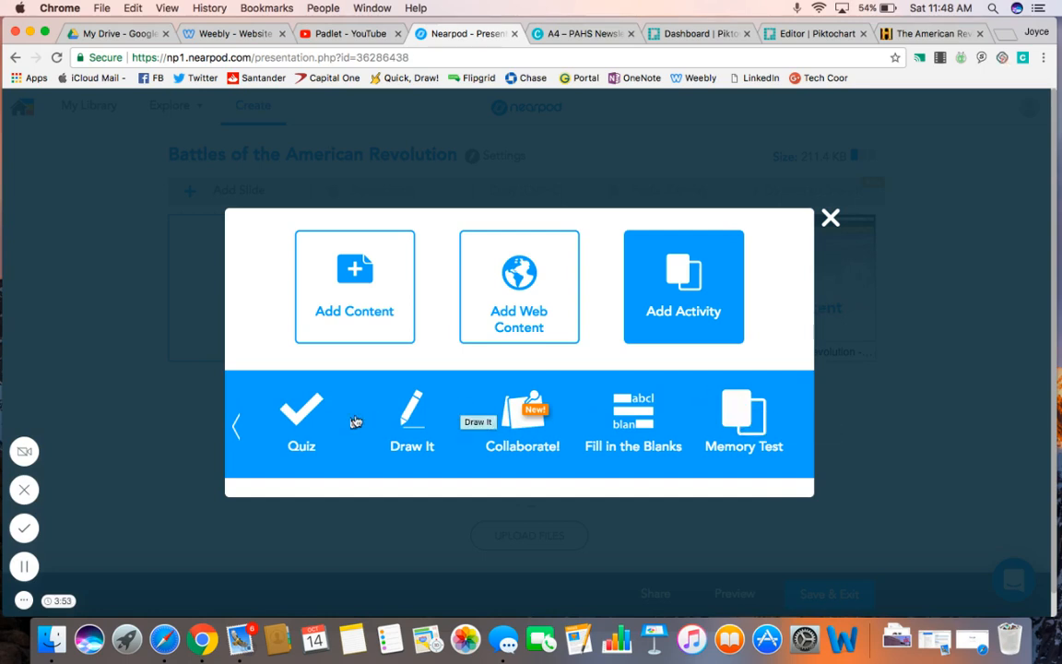
click(237, 429)
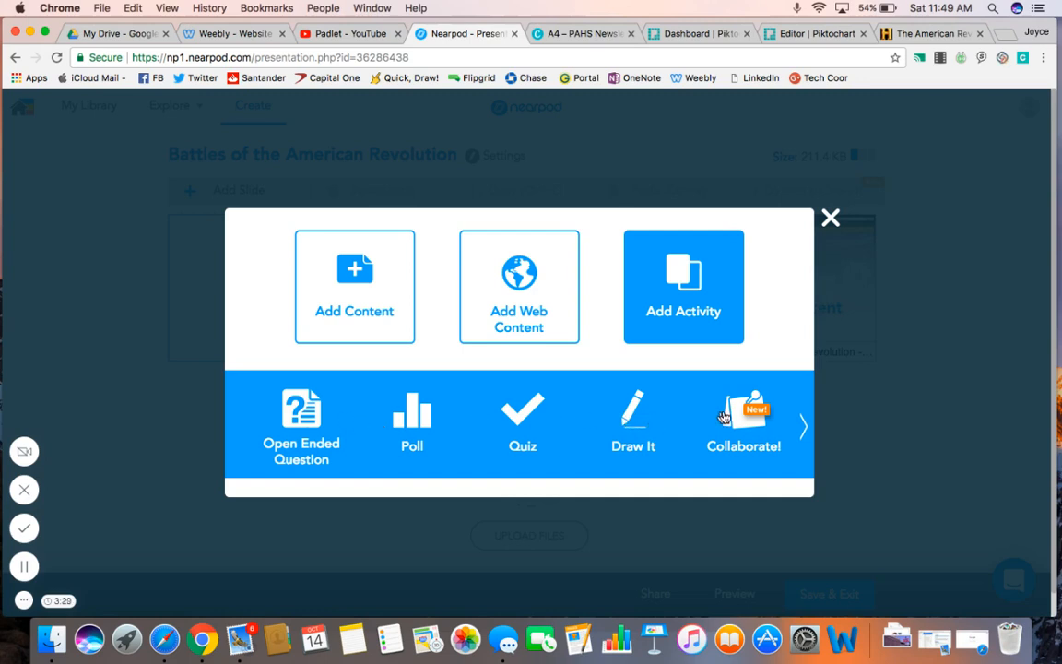
click(305, 422)
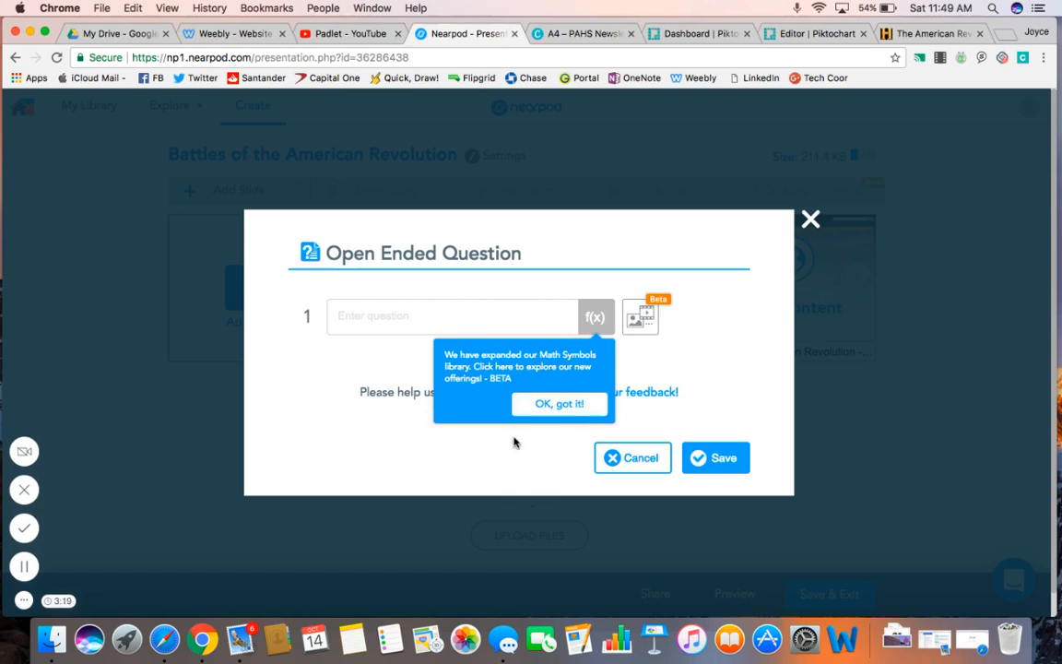
click(570, 410)
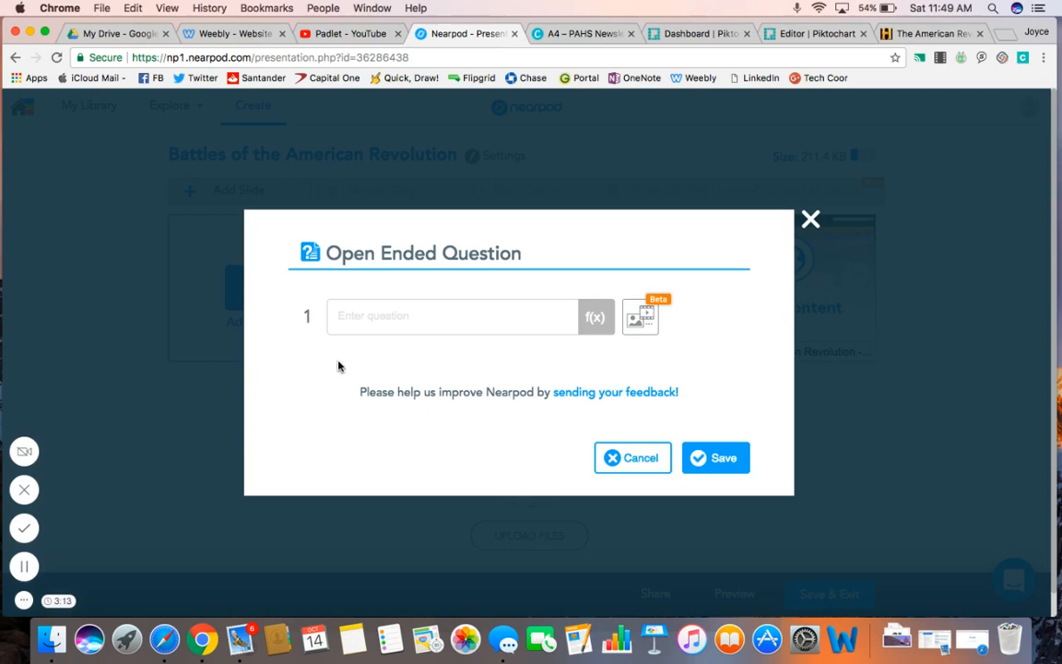
click(359, 319)
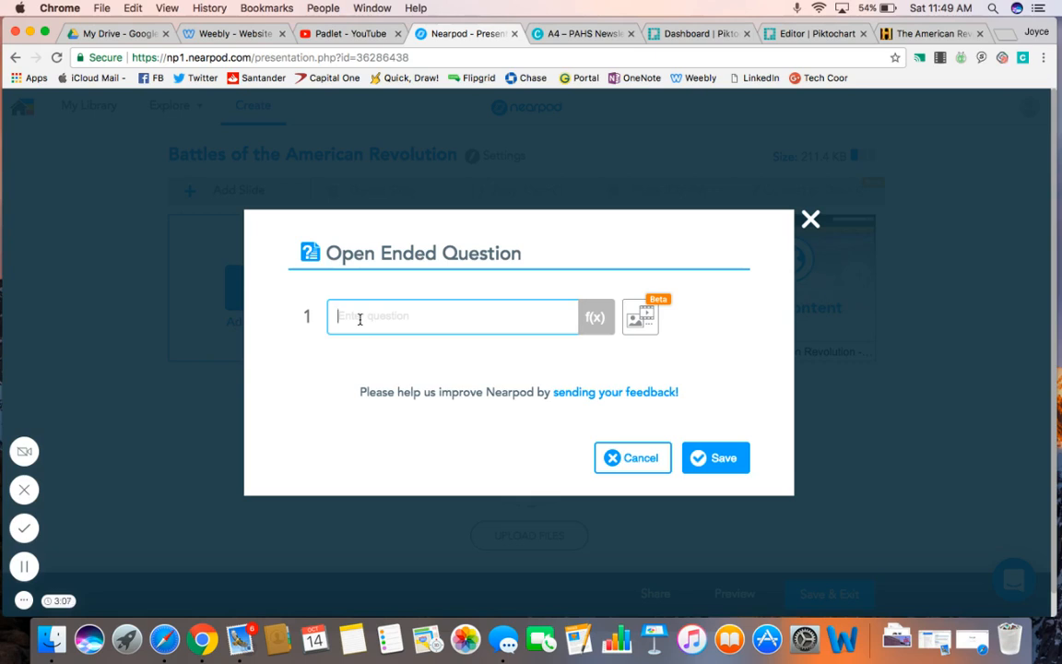
text(Write down 5 facts about)
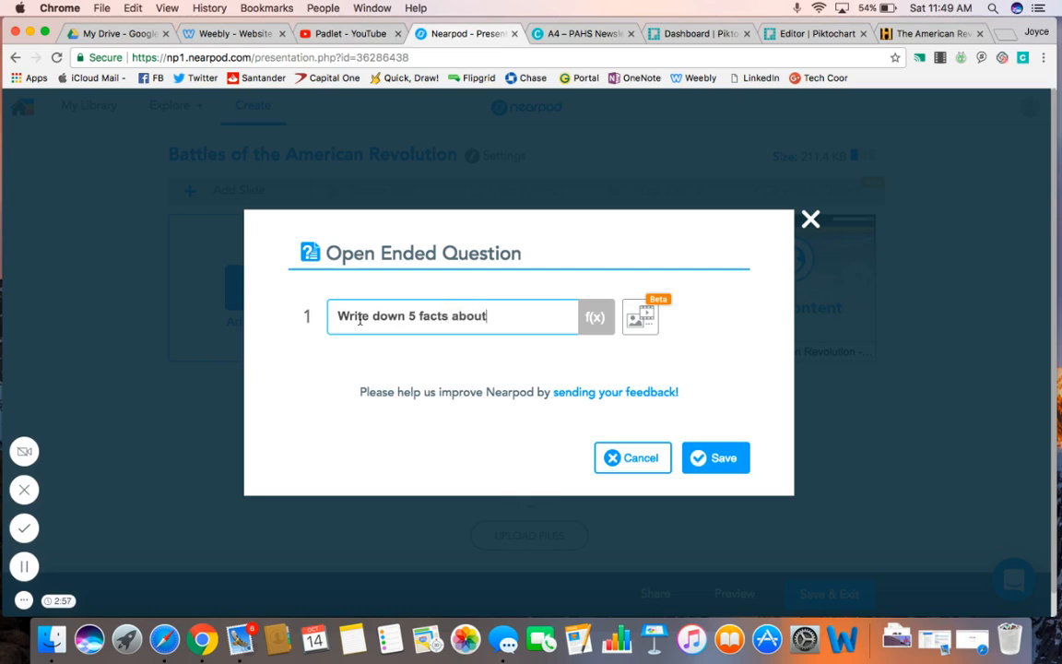
text( the battles.)
click(722, 461)
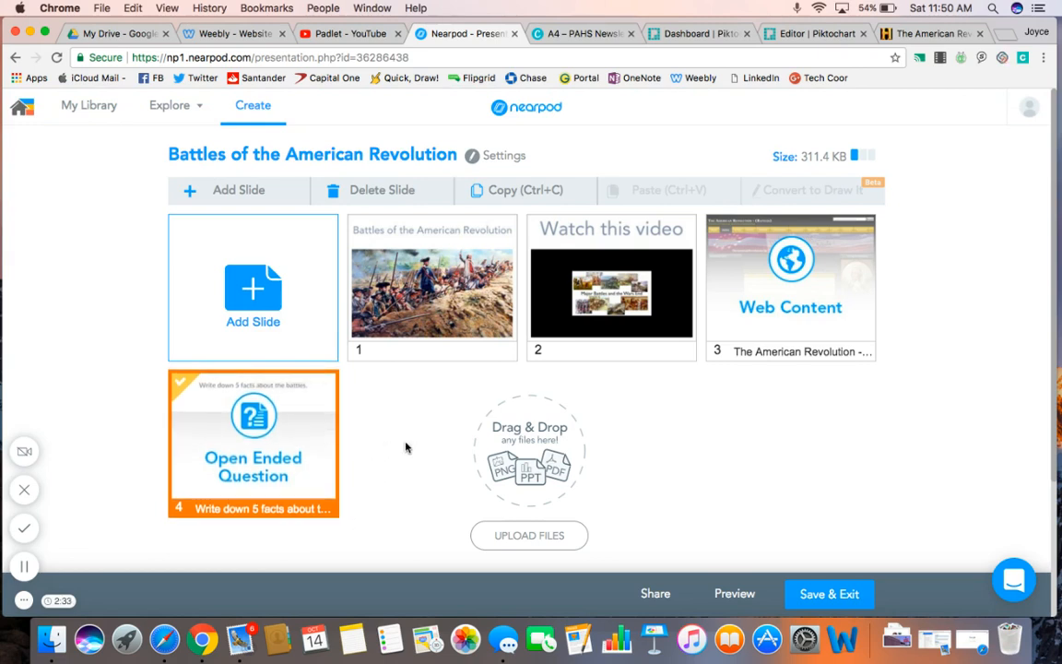
Add a Poll activity with the question "Which side did you agree with"
click(259, 298)
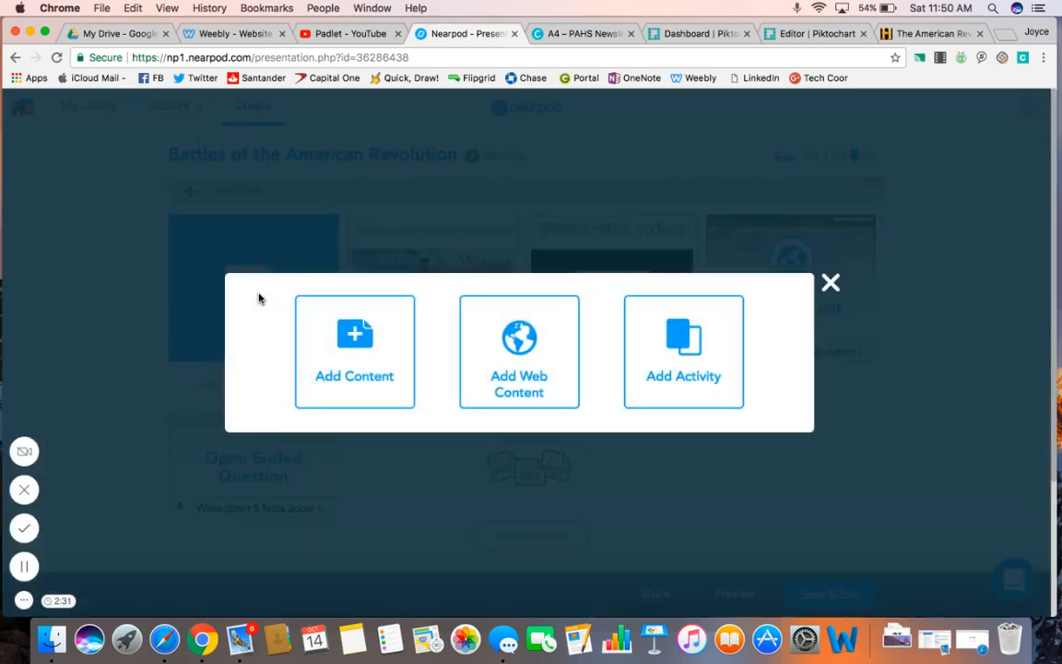
click(692, 349)
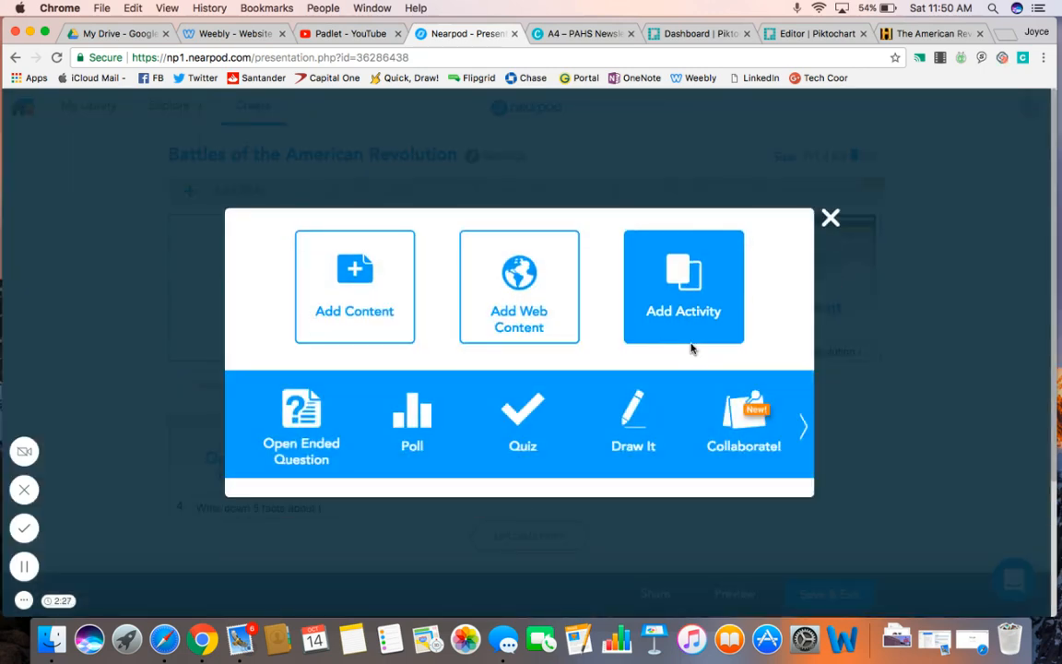
click(411, 417)
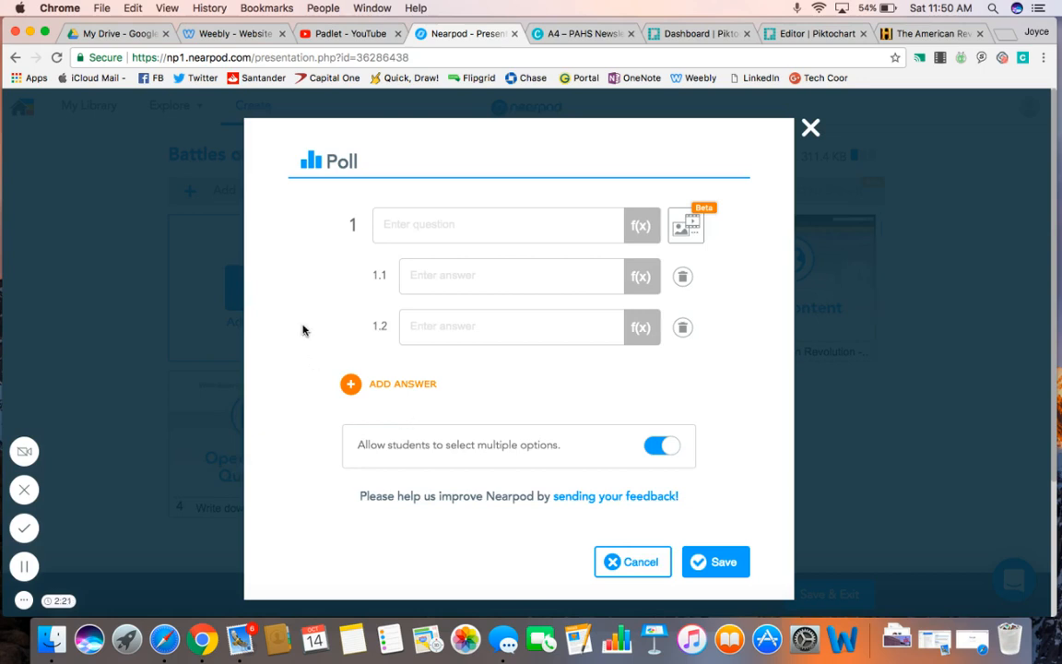
click(404, 226)
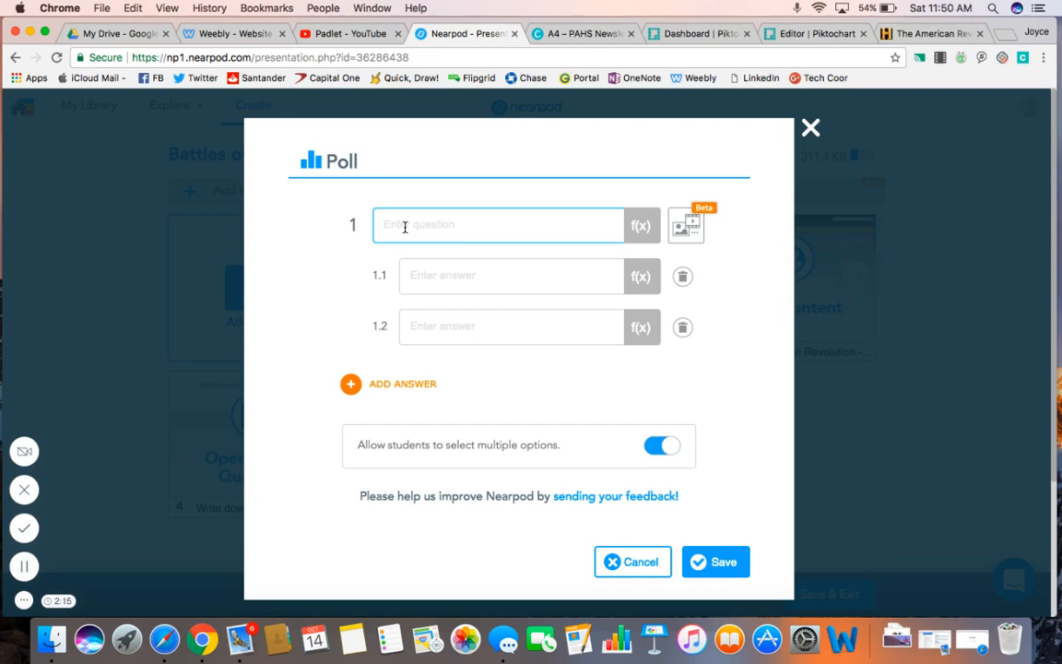
text(Which side did you agr)
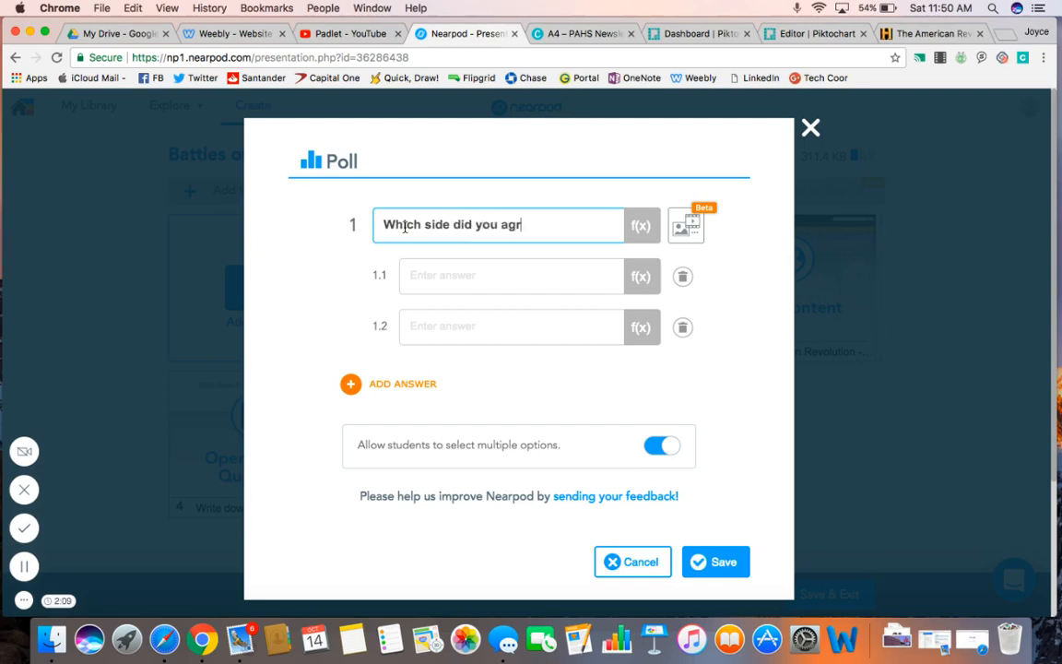
text(ee with)
Enter "British" and "American" as the poll's two answers and save the poll
click(411, 273)
text(Bri)
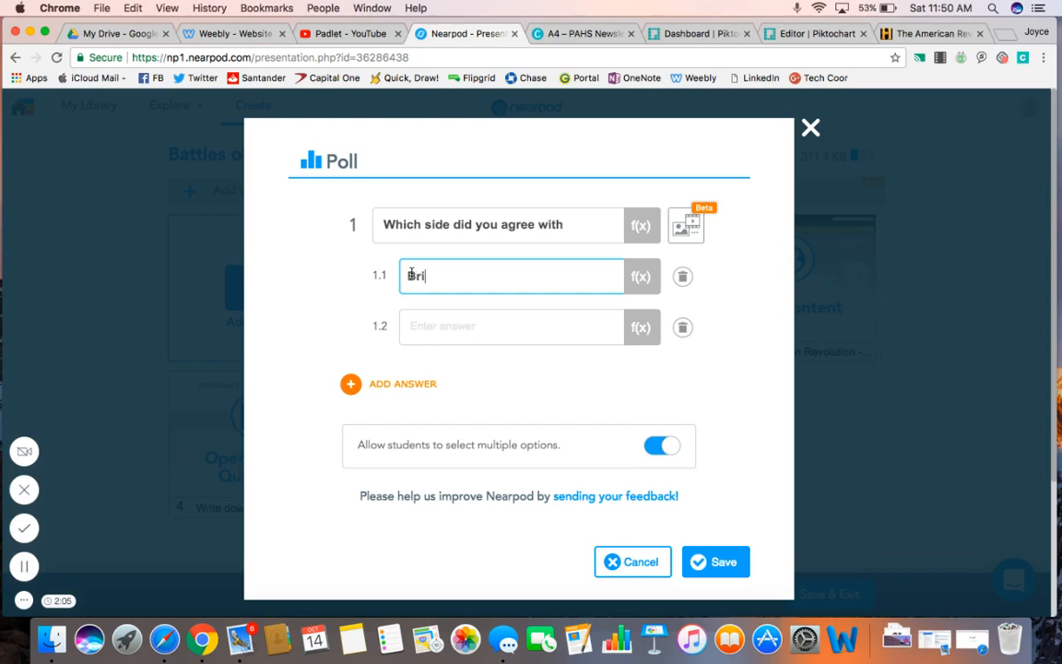
text(tish)
click(439, 330)
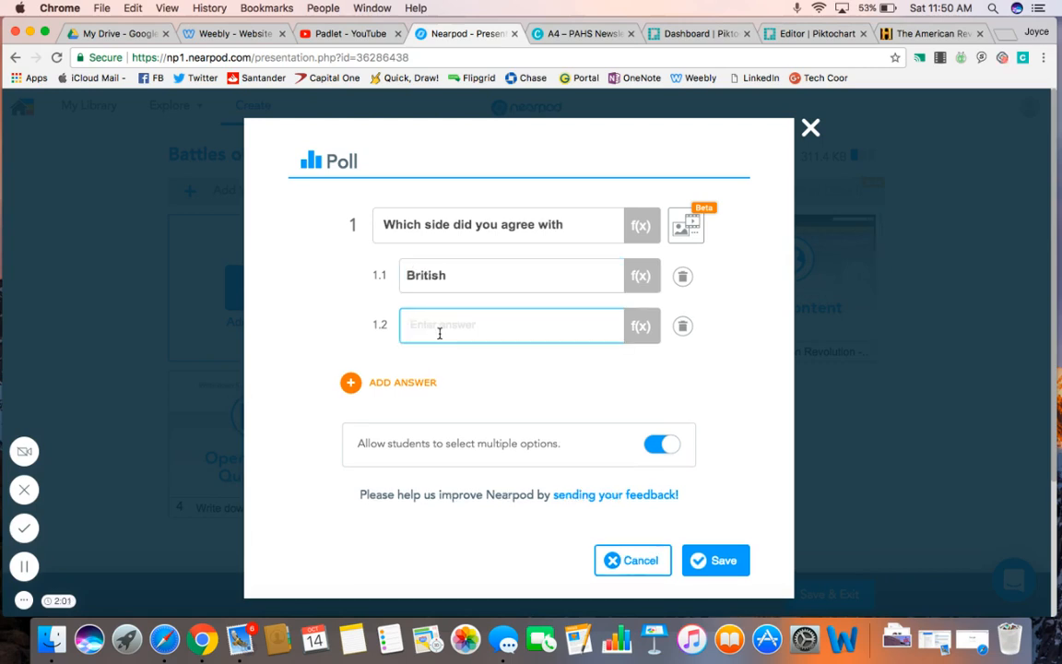
text(English)
key(BackSpace)
key(BackSpace)
key(BackSpace)
key(BackSpace)
key(BackSpace)
key(BackSpace)
key(BackSpace)
text(America)
scroll(532, 443, down, 2)
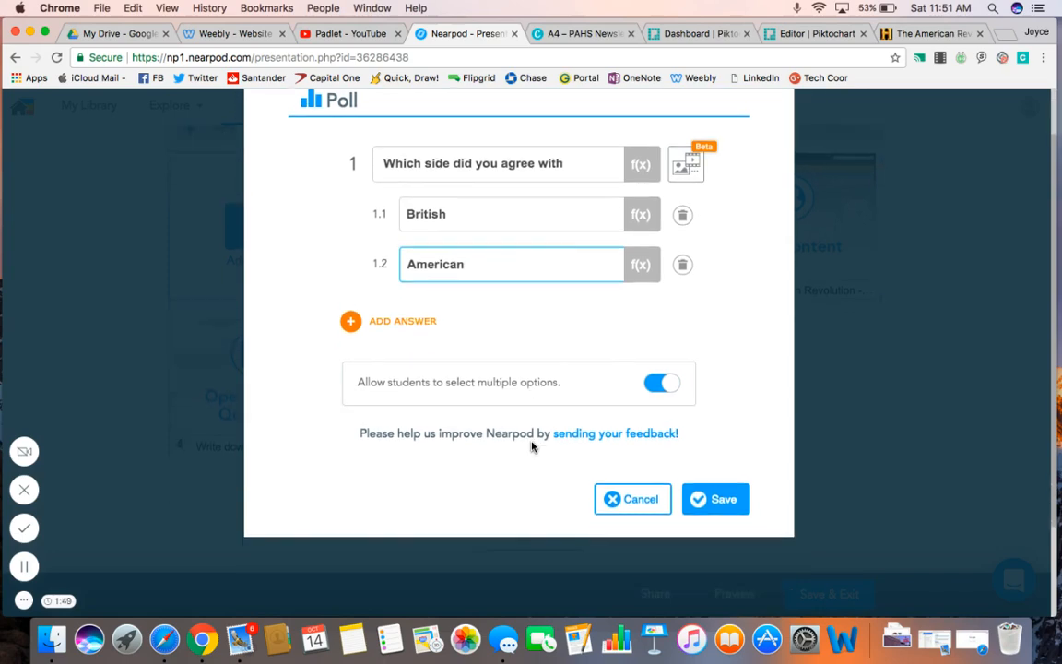
click(714, 519)
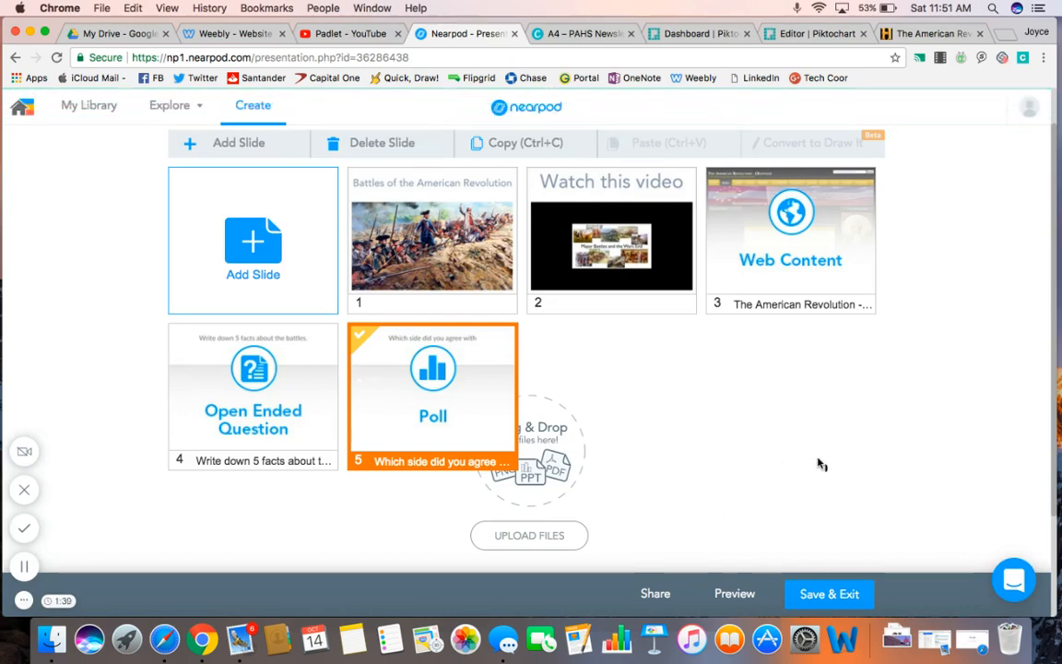
Save and exit the lesson with the grade set to 10th and the subject to Social Studies
click(814, 595)
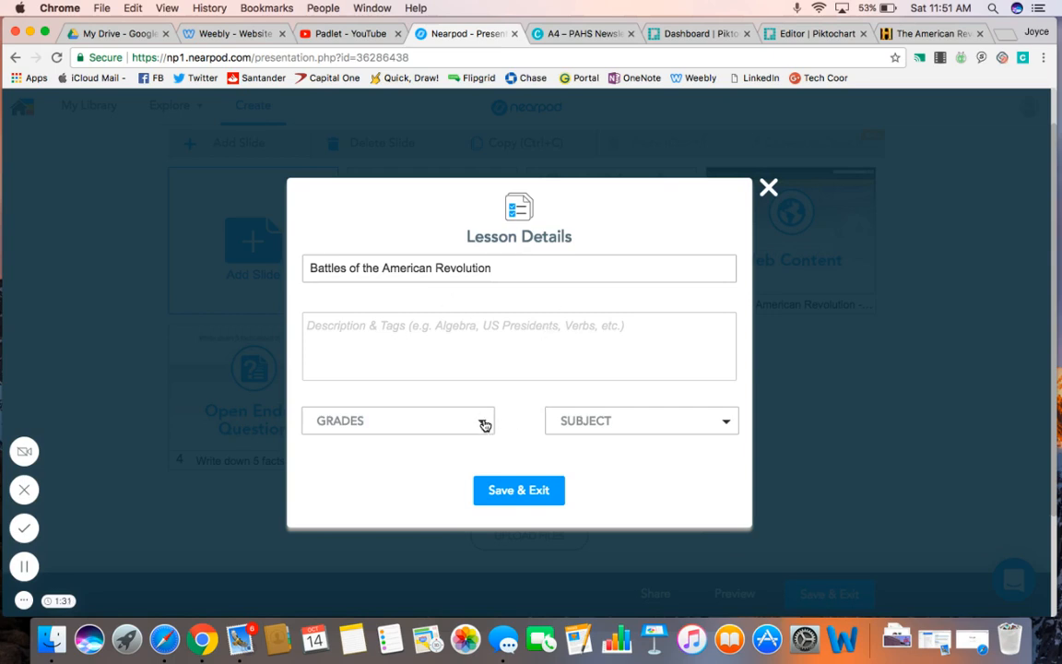
click(524, 498)
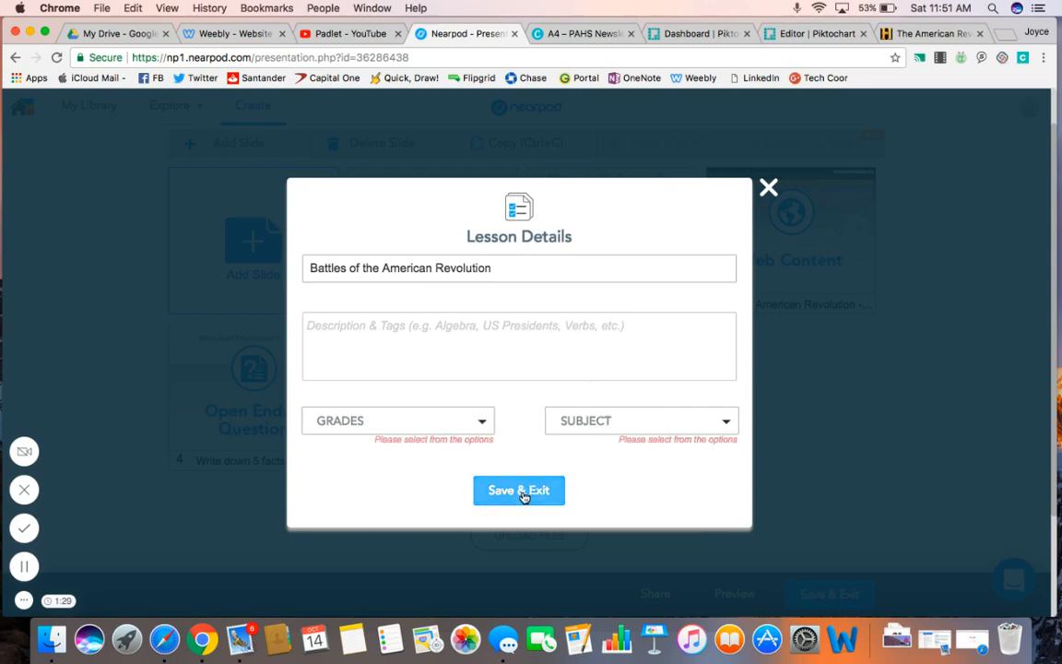
click(481, 423)
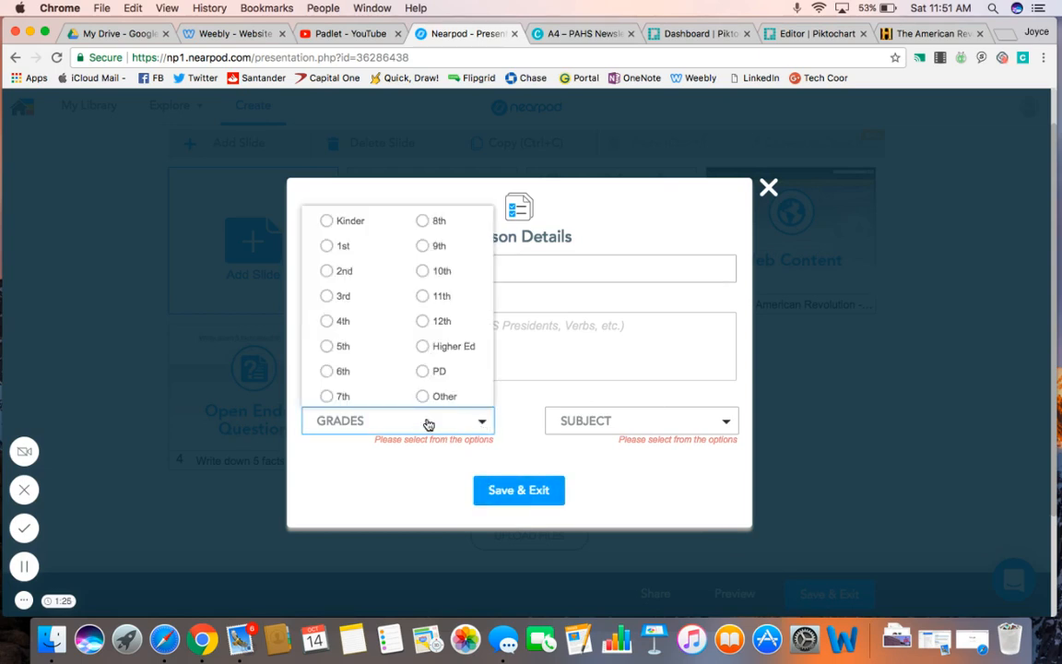
click(427, 270)
click(687, 421)
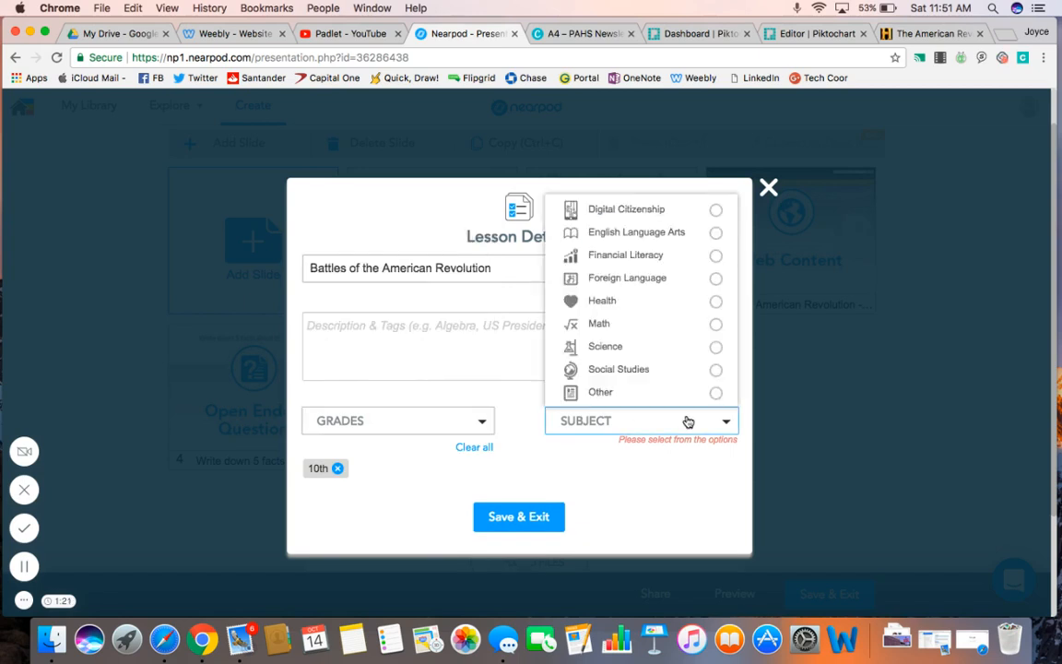
click(716, 371)
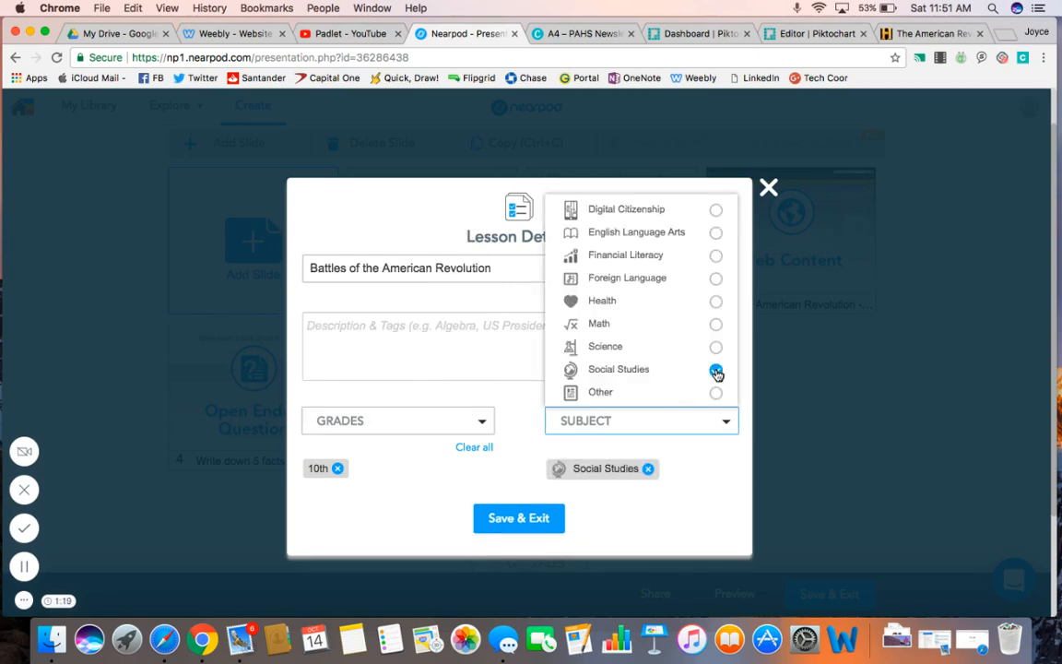
click(528, 517)
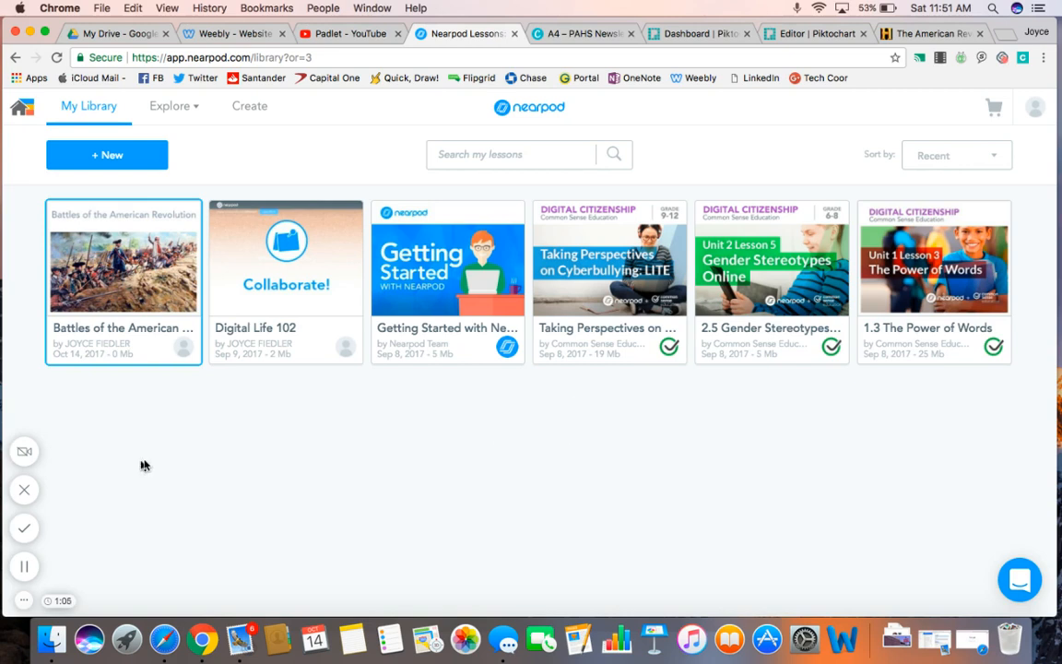
Launch the Battles of the American Revolution lesson as a live lesson and dismiss the code-sharing dialog
mouse_move(118, 293)
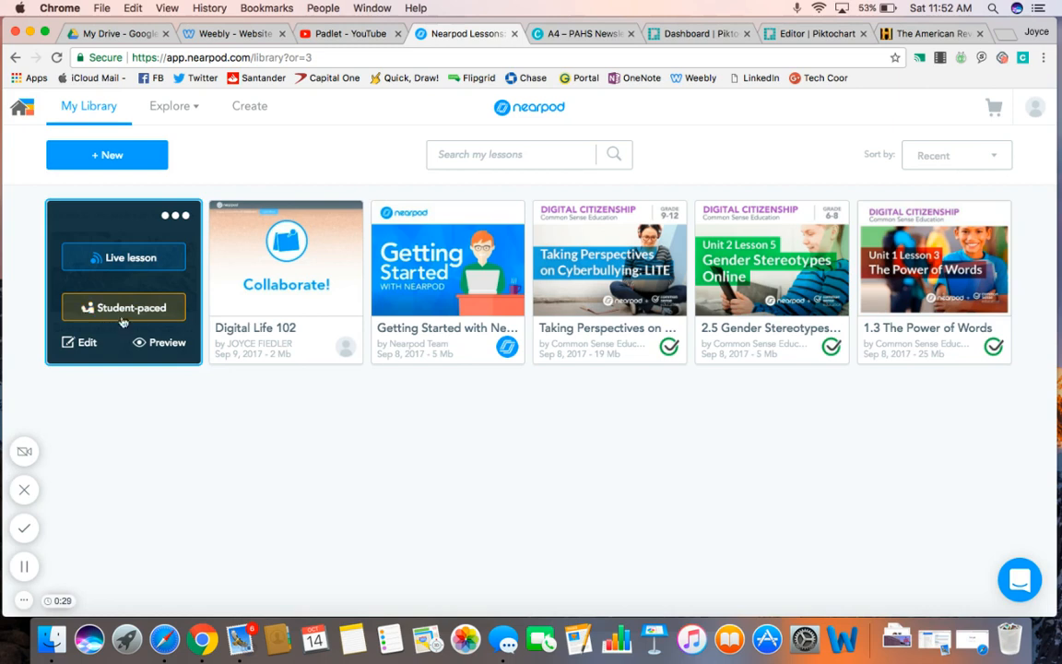
click(122, 258)
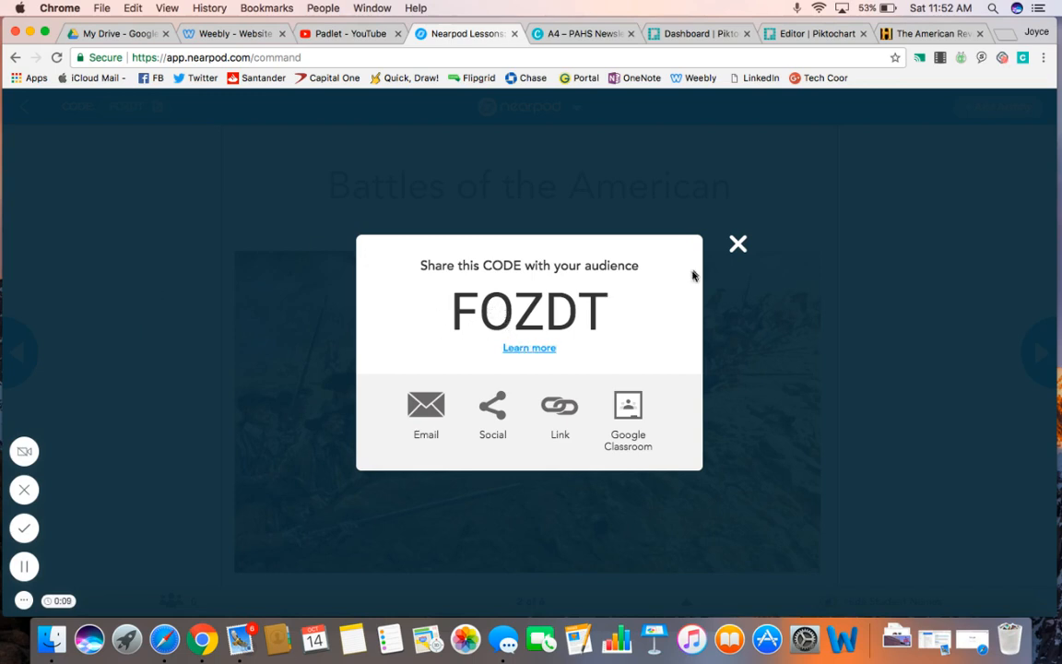
click(738, 246)
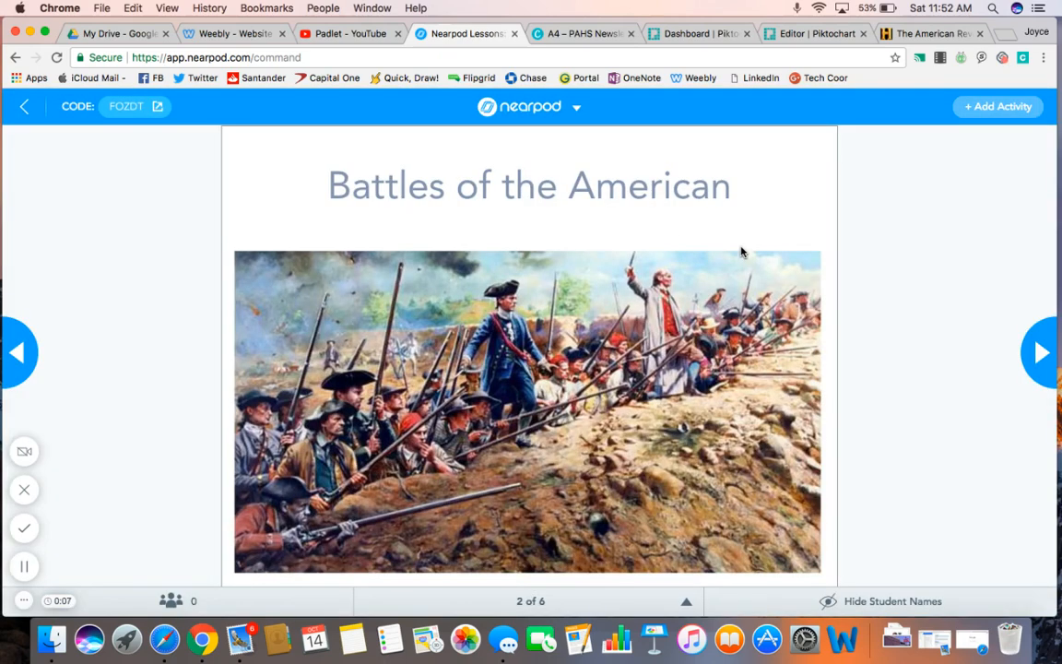